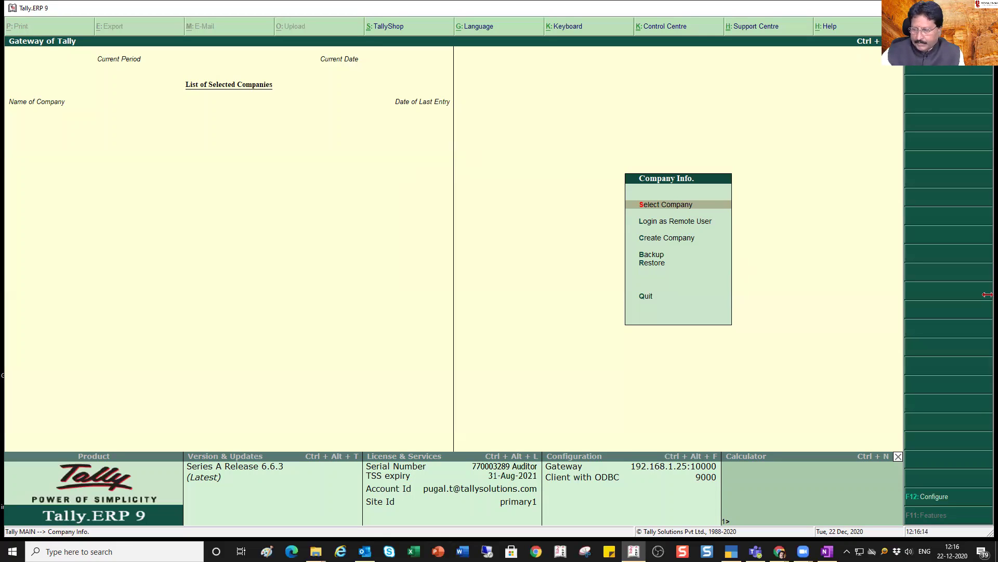
# Load the Potential Solutions company from the data path d:\demodata.
pyautogui.press('Return')
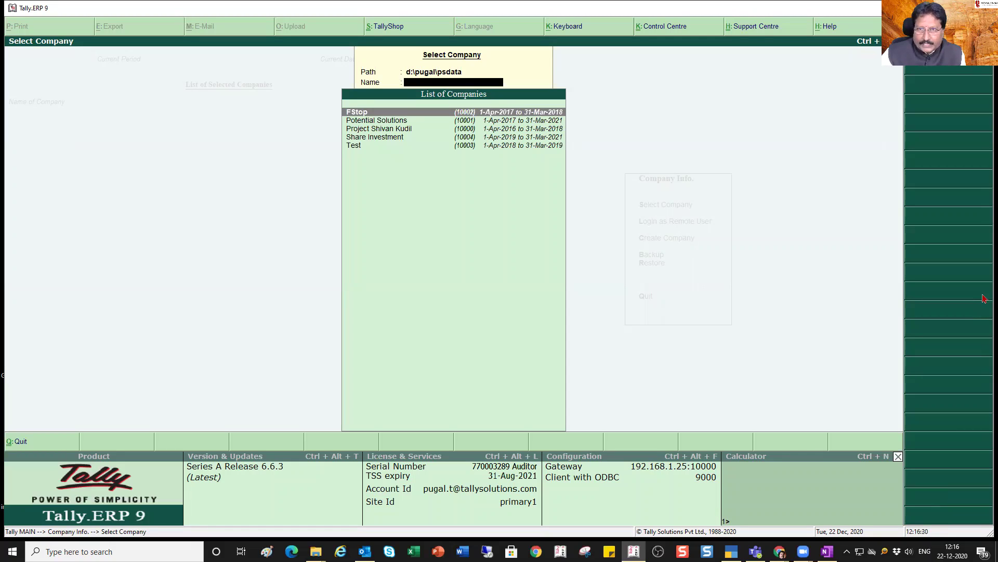
pyautogui.press('BackSpace')
pyautogui.write('d:\\')
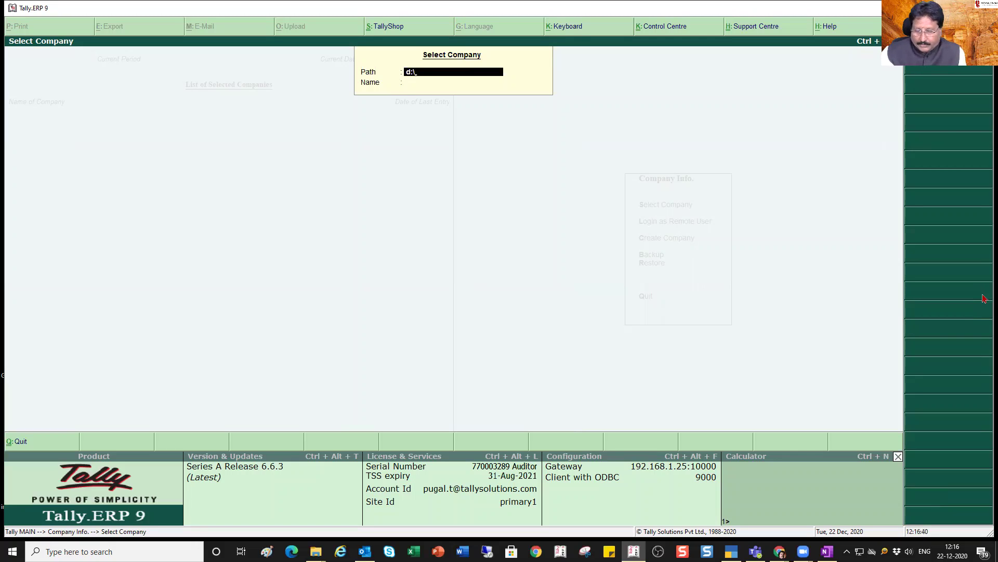
pyautogui.write('dome')
pyautogui.press('BackSpace')
pyautogui.press('BackSpace')
pyautogui.write('moda')
pyautogui.press('Return')
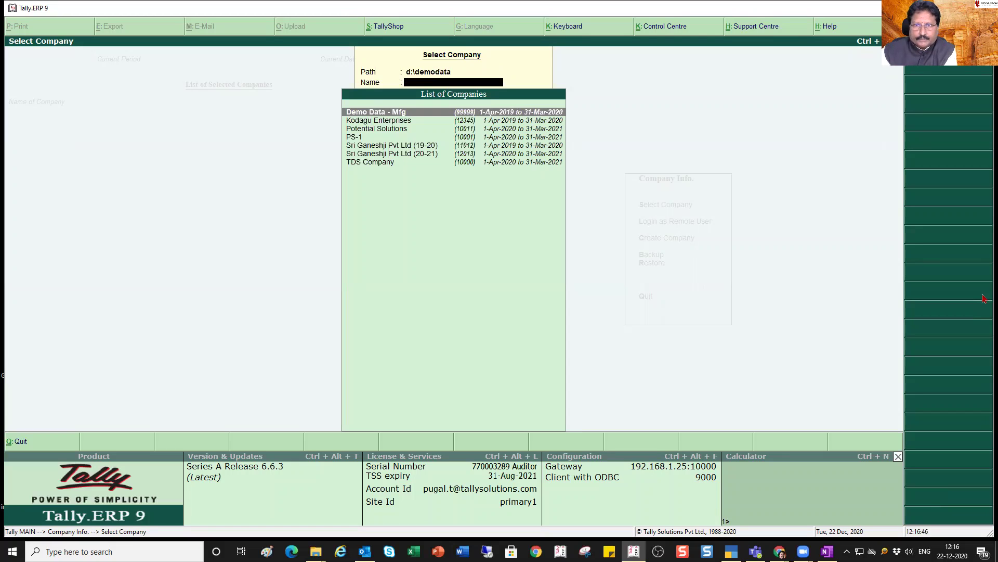
pyautogui.press('Down')
pyautogui.press('Down')
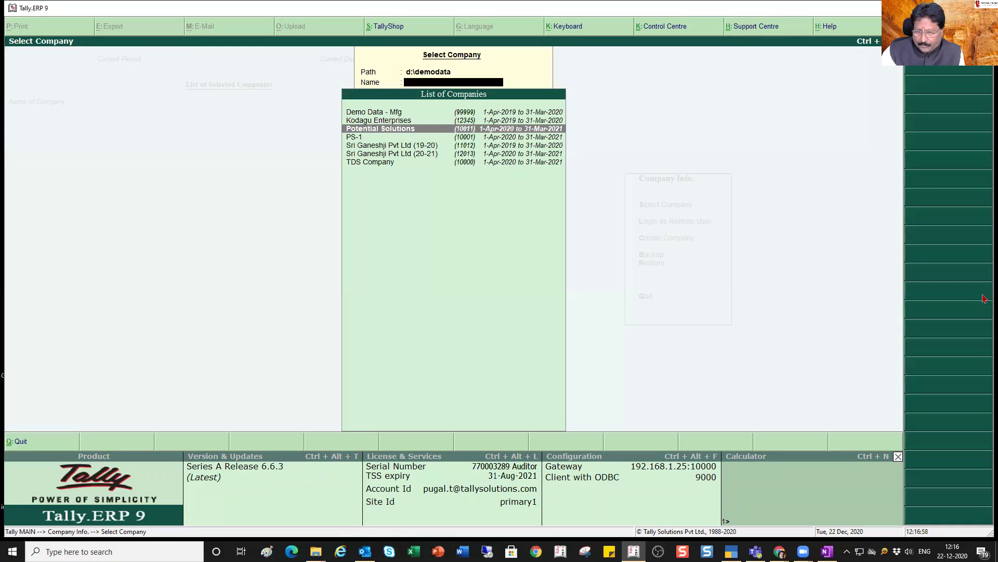
pyautogui.press('Return')
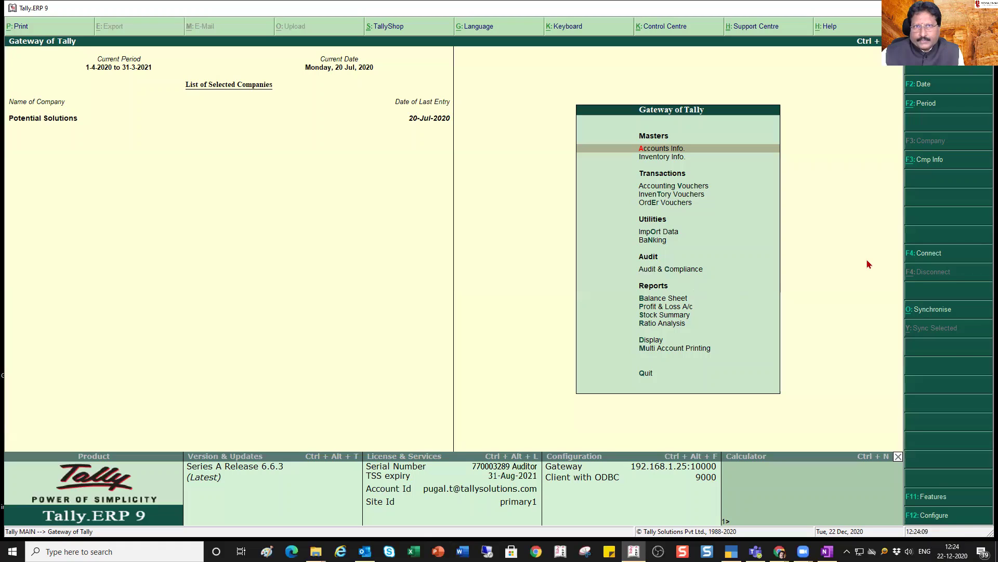
pyautogui.press('Down')
pyautogui.press('Down')
pyautogui.press('Down')
pyautogui.press('Down')
pyautogui.press('Down')
pyautogui.press('Down')
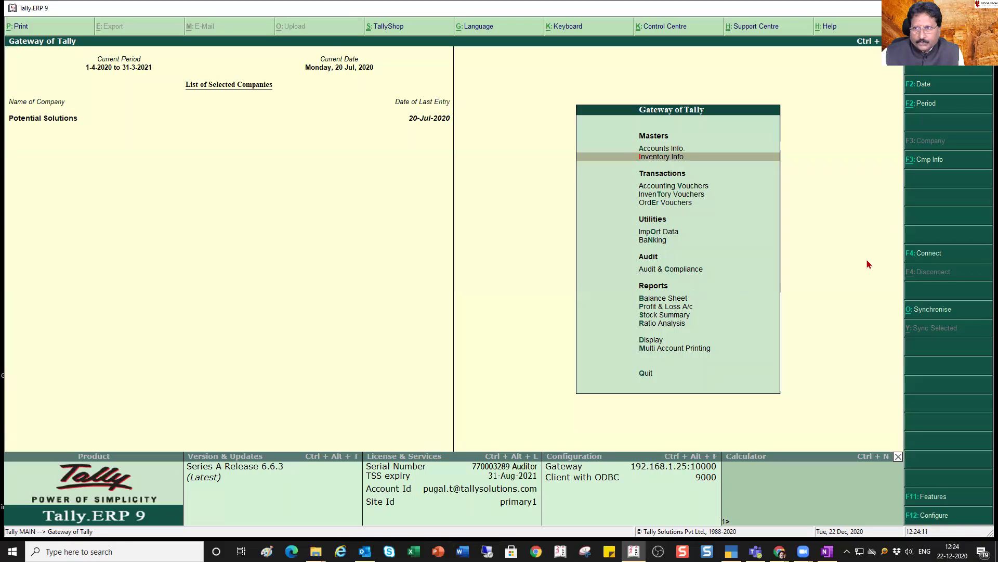
pyautogui.press('Down')
pyautogui.press('Down')
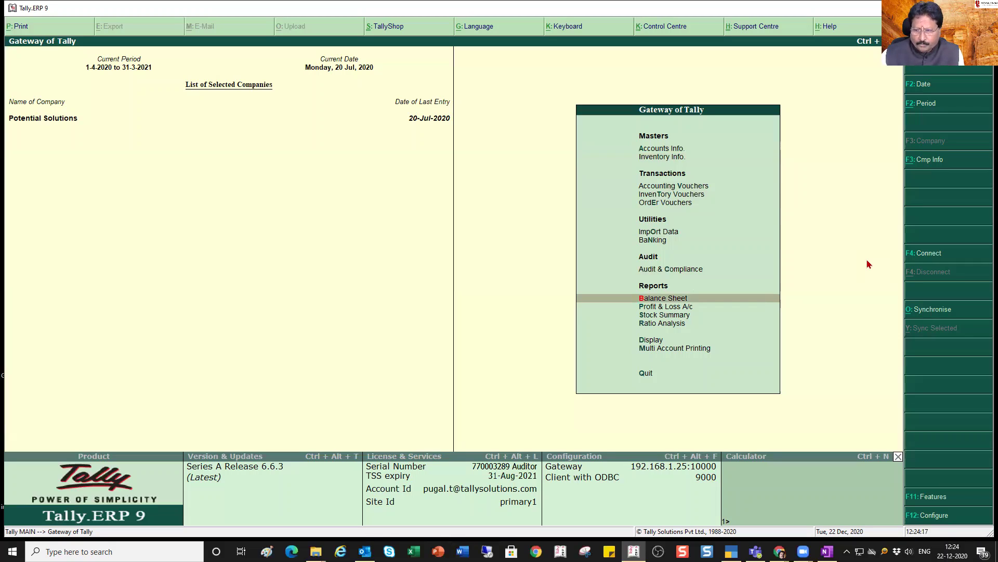
pyautogui.press('Up')
pyautogui.press('Up')
pyautogui.press('Up')
pyautogui.press('Up')
pyautogui.press('Up')
pyautogui.press('Up')
pyautogui.press('Up')
pyautogui.press('Up')
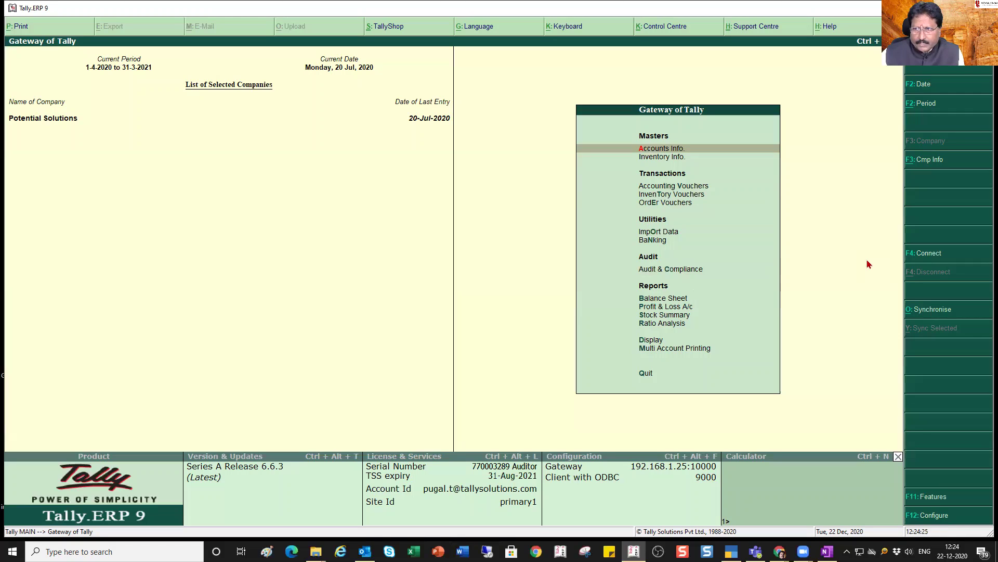
pyautogui.press('Down')
pyautogui.press('Down')
pyautogui.press('Down')
pyautogui.press('Down')
pyautogui.press('Down')
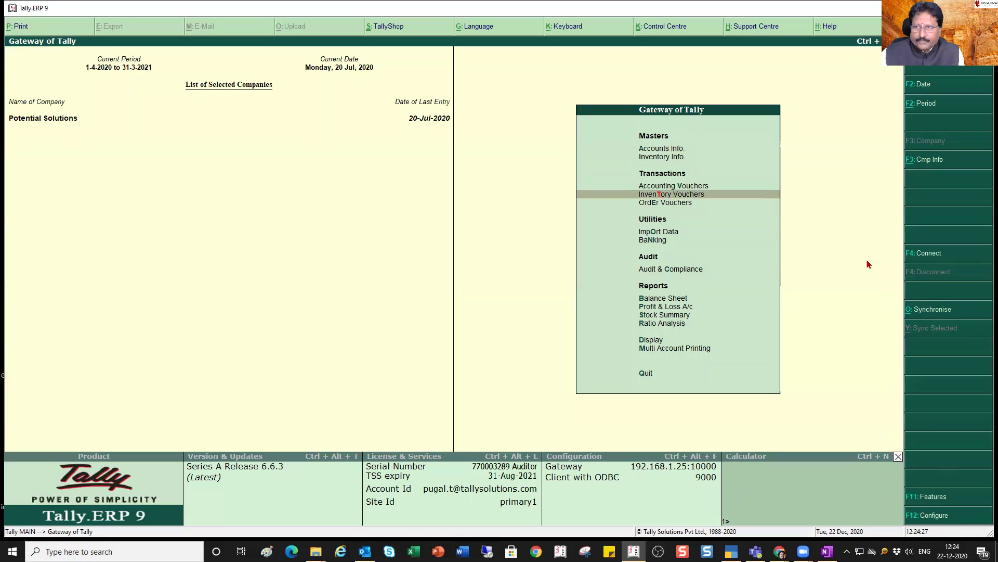
pyautogui.press('Down')
pyautogui.press('Down')
pyautogui.press('Down')
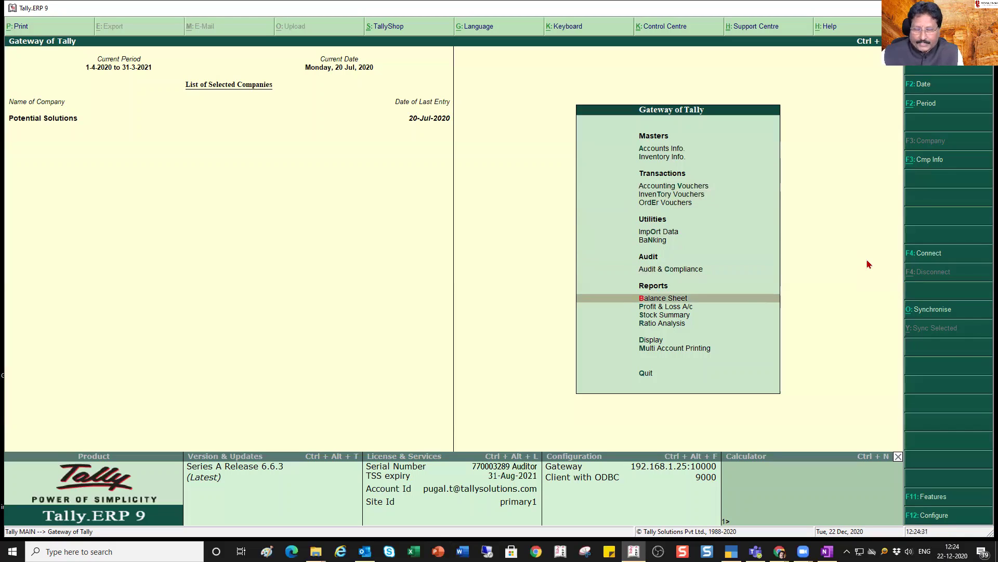
pyautogui.press('Up')
pyautogui.press('Up')
pyautogui.press('Up')
pyautogui.press('Up')
pyautogui.press('Up')
pyautogui.press('Up')
pyautogui.press('Up')
pyautogui.press('Up')
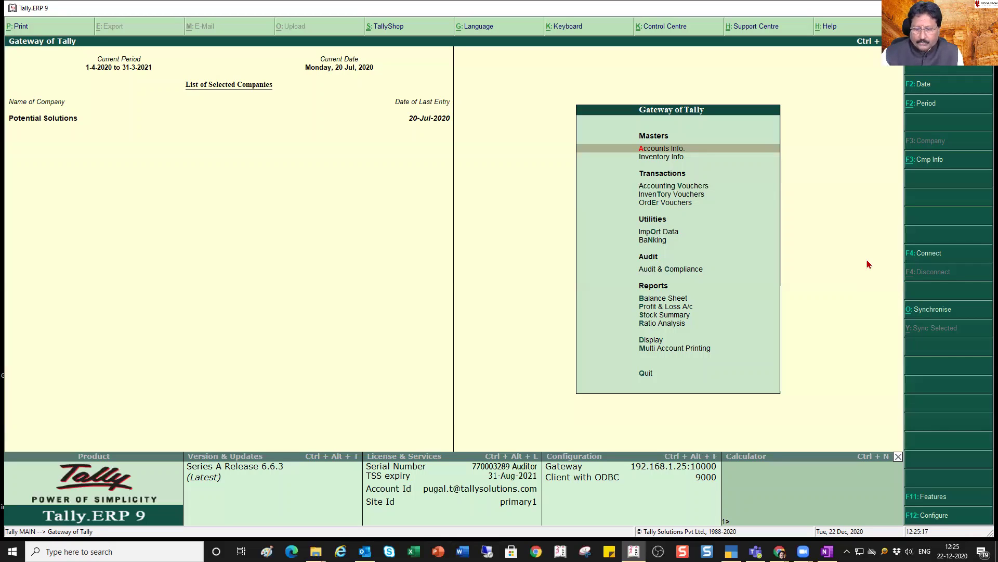
# View the Balance Sheet of Potential Solutions and return to the Gateway of Tally.
pyautogui.press('b')
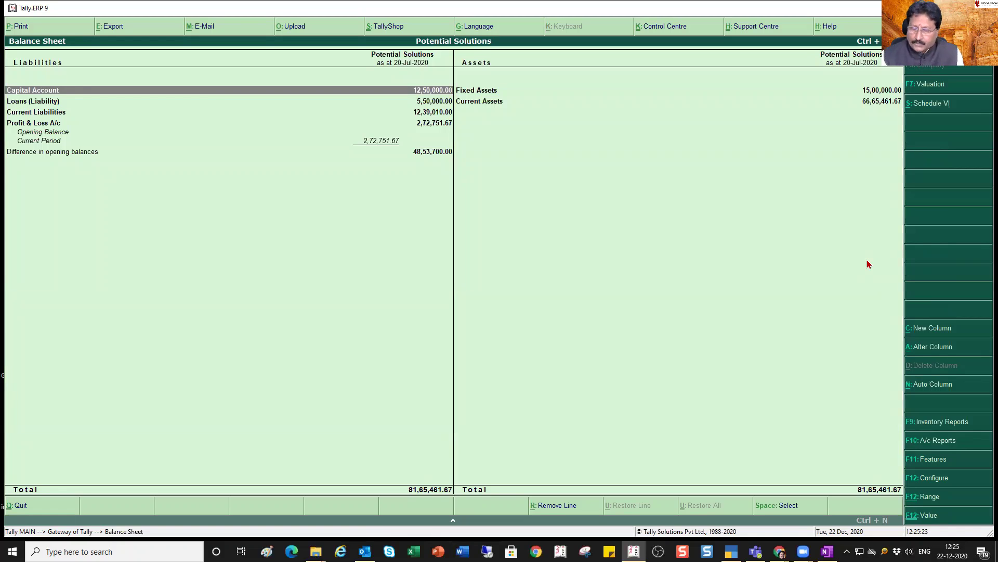
pyautogui.press('Escape')
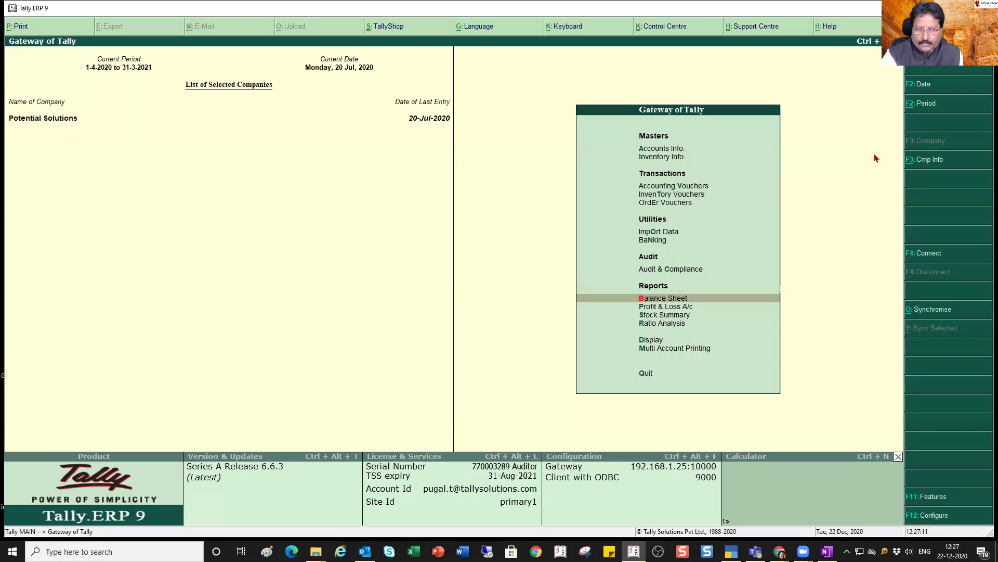
# Load Ganeshji Enterprises from the data path d:\training as an additional open company.
pyautogui.press('F1')
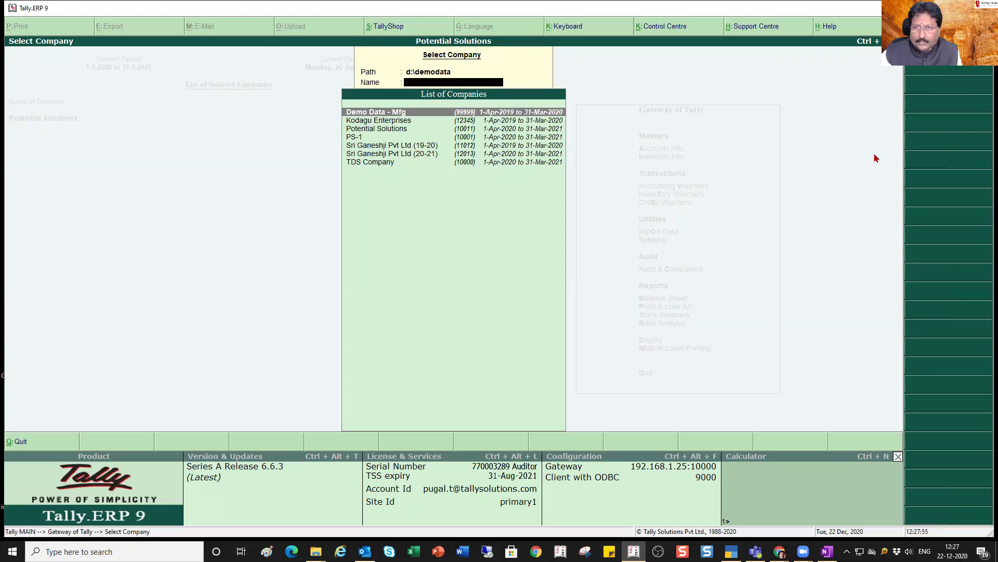
pyautogui.press('BackSpace')
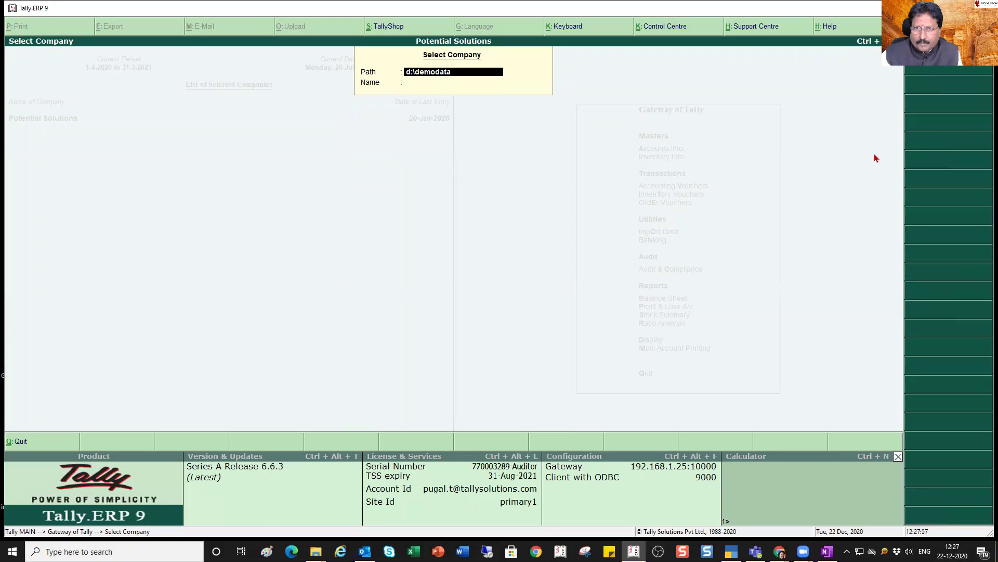
pyautogui.write('d:\\tr')
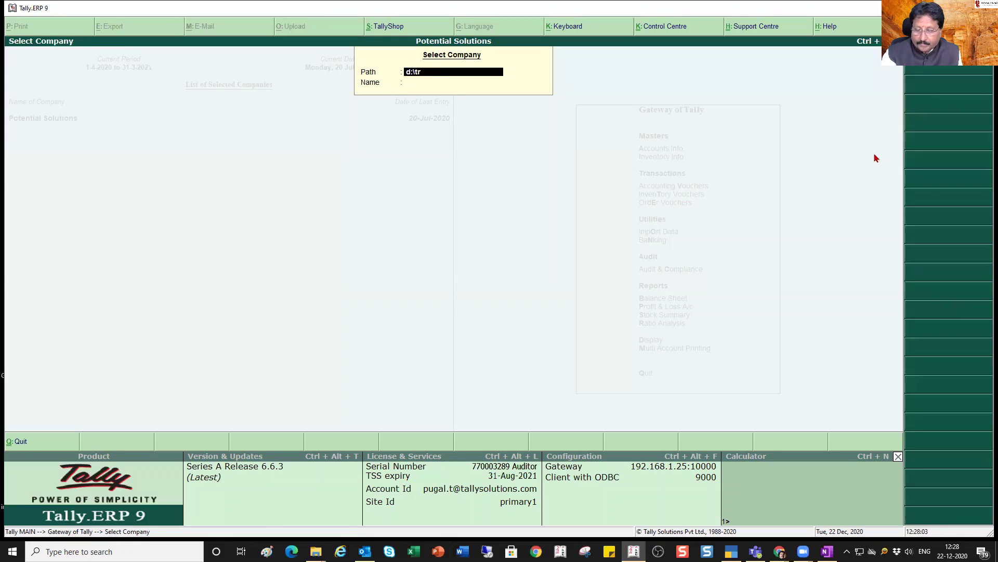
pyautogui.write(':\traini')
pyautogui.press('Return')
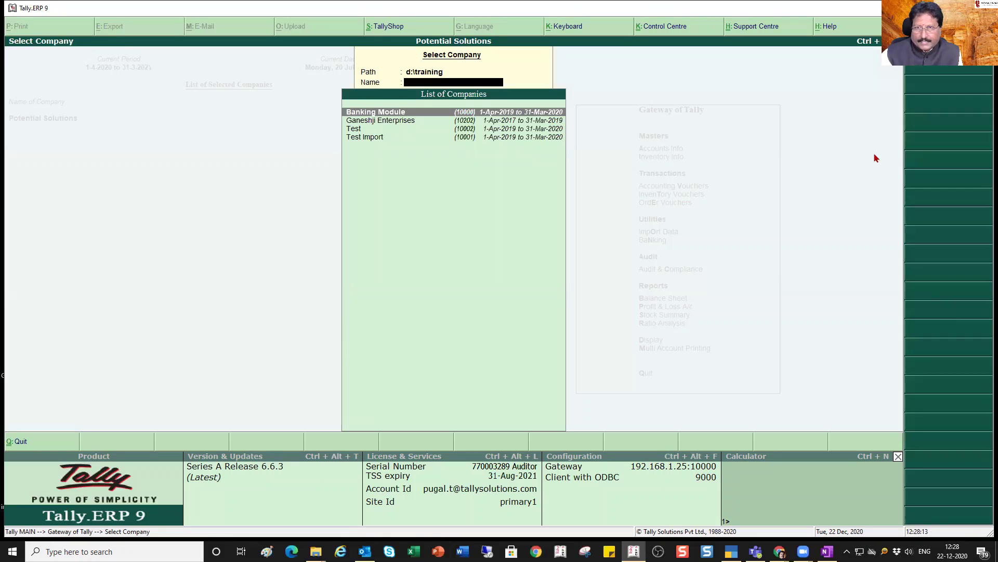
pyautogui.press('Down')
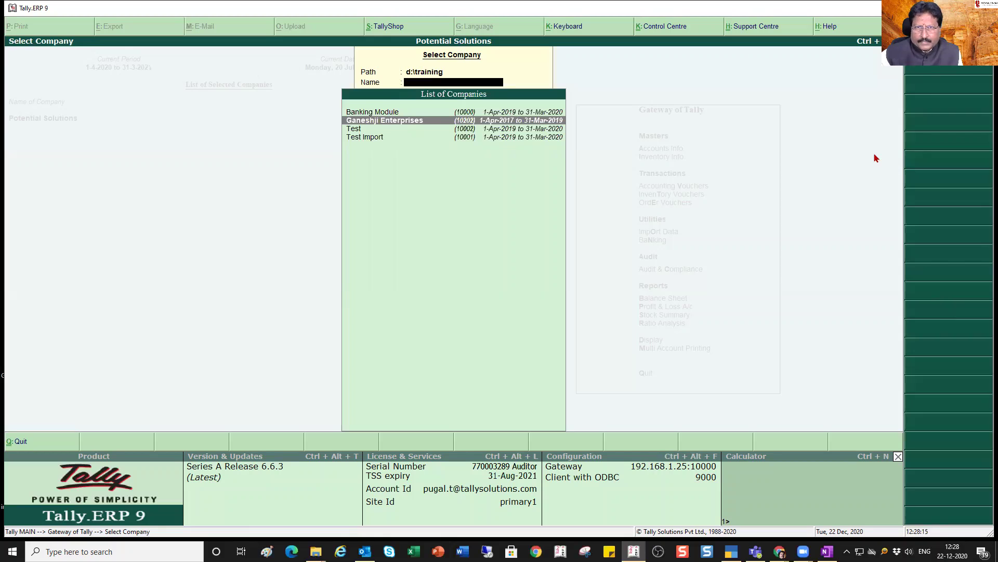
pyautogui.press('Return')
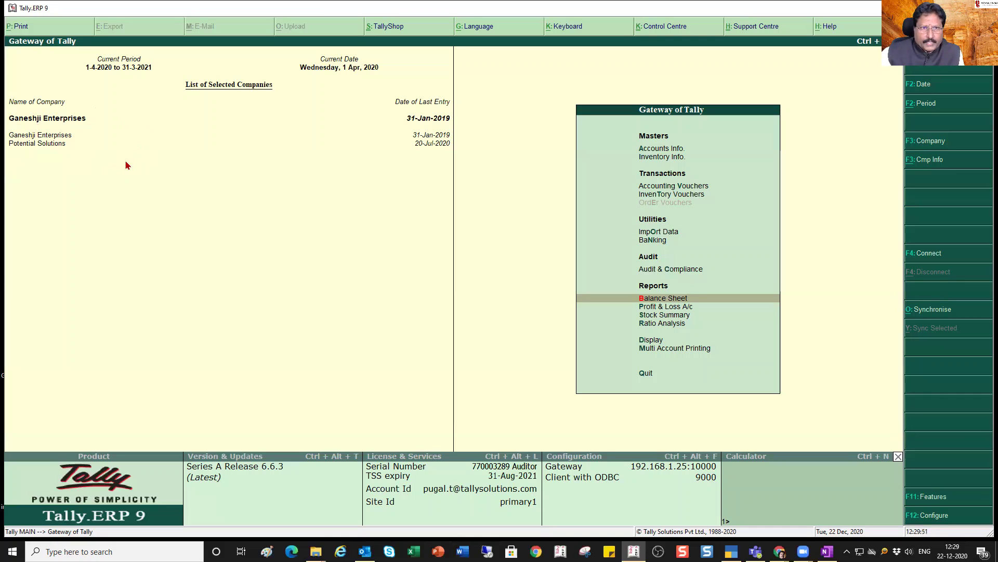
# Make Potential Solutions the current company and change the current company back to Ganeshji Enterprises.
pyautogui.click(58, 149)
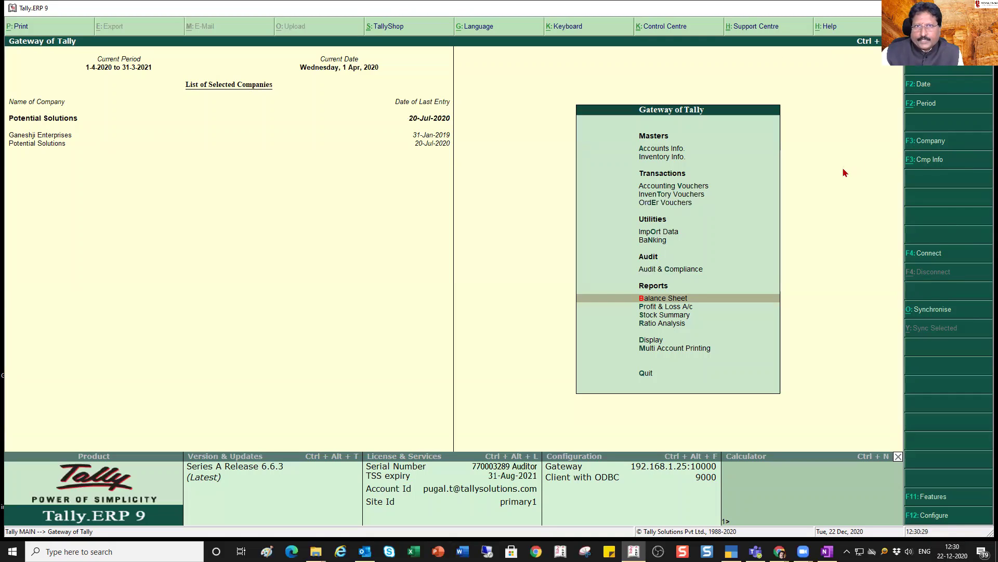
pyautogui.press('F3')
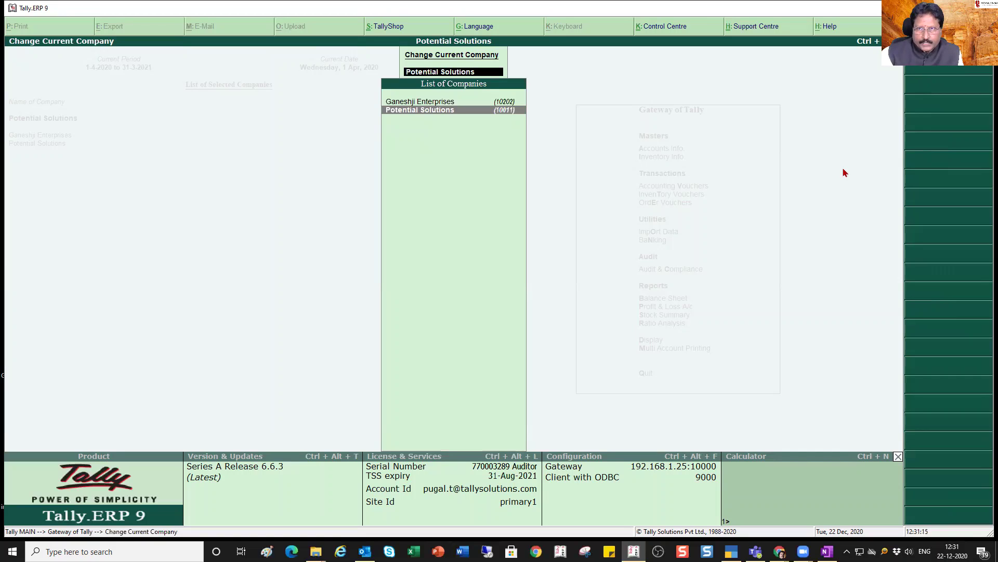
pyautogui.press('Up')
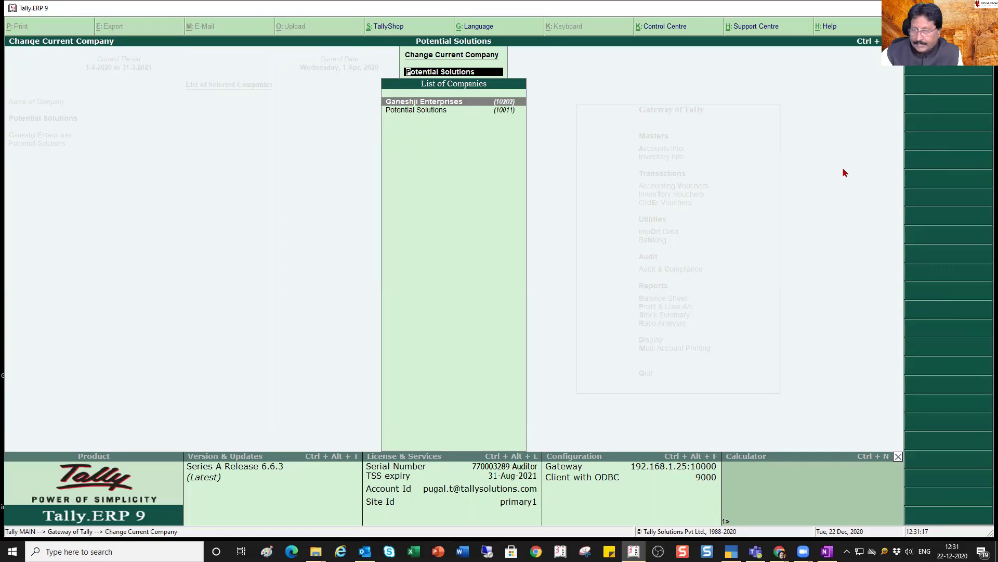
pyautogui.press('Return')
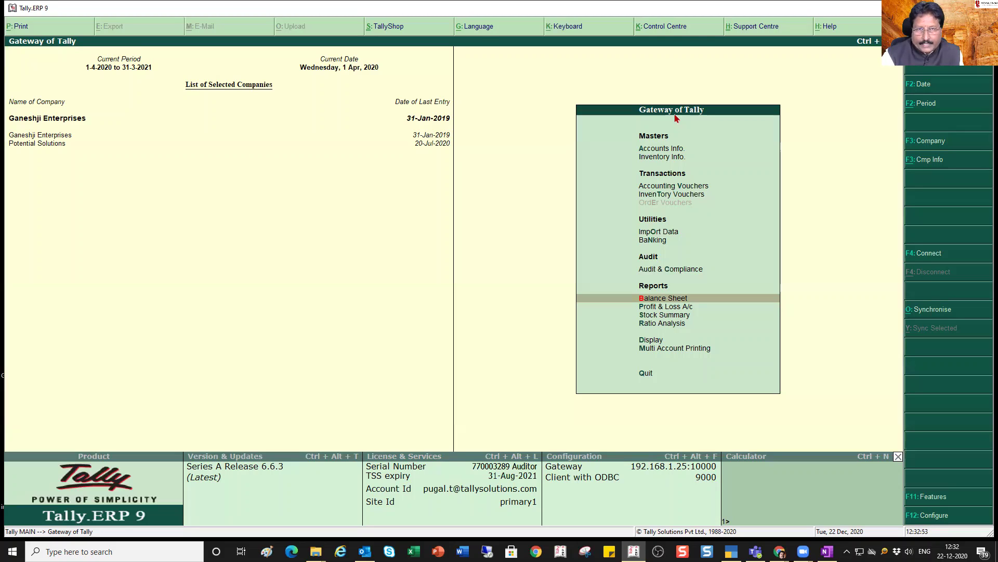
# Shut the Ganeshji Enterprises company.
pyautogui.hotkey('alt', 'F1')
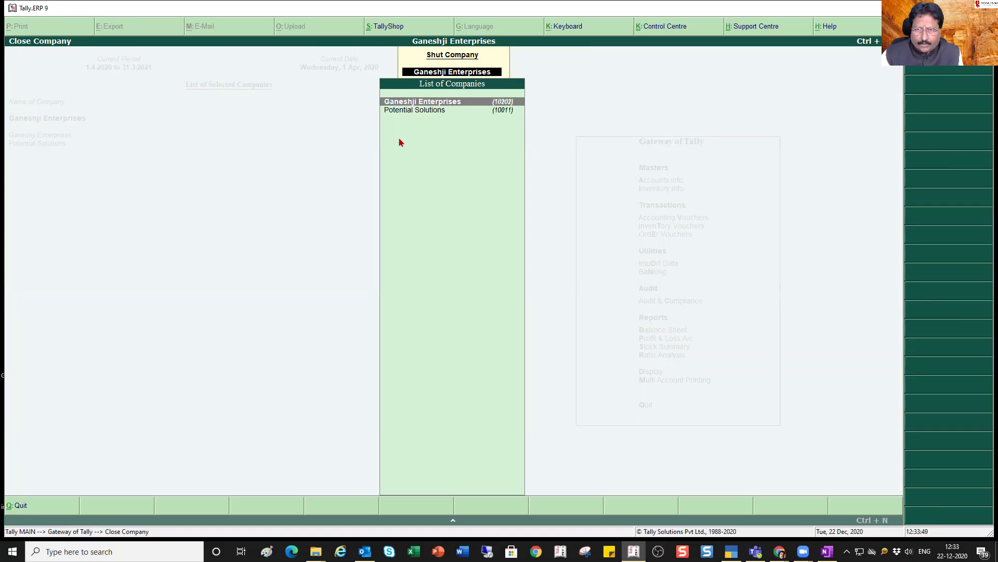
pyautogui.press('Return')
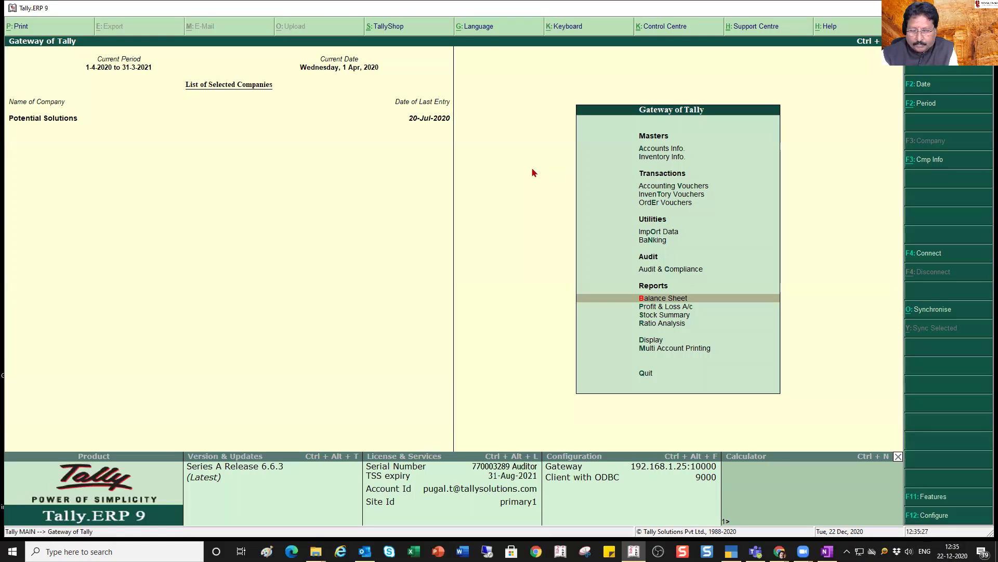
# Open the Tally.NET user login for the Control Centre and leave it without signing in.
pyautogui.hotkey('ctrl', 'k')
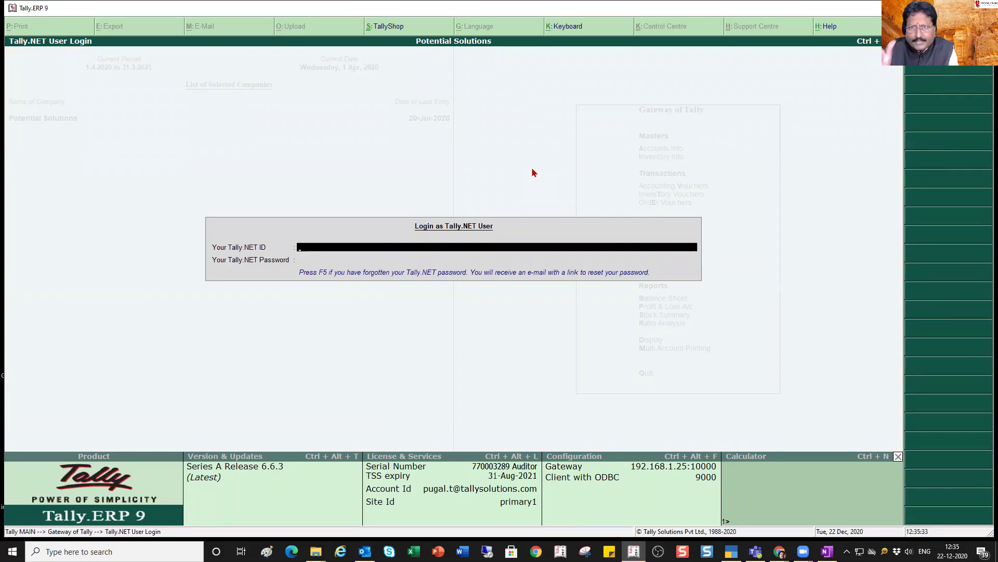
pyautogui.press('Escape')
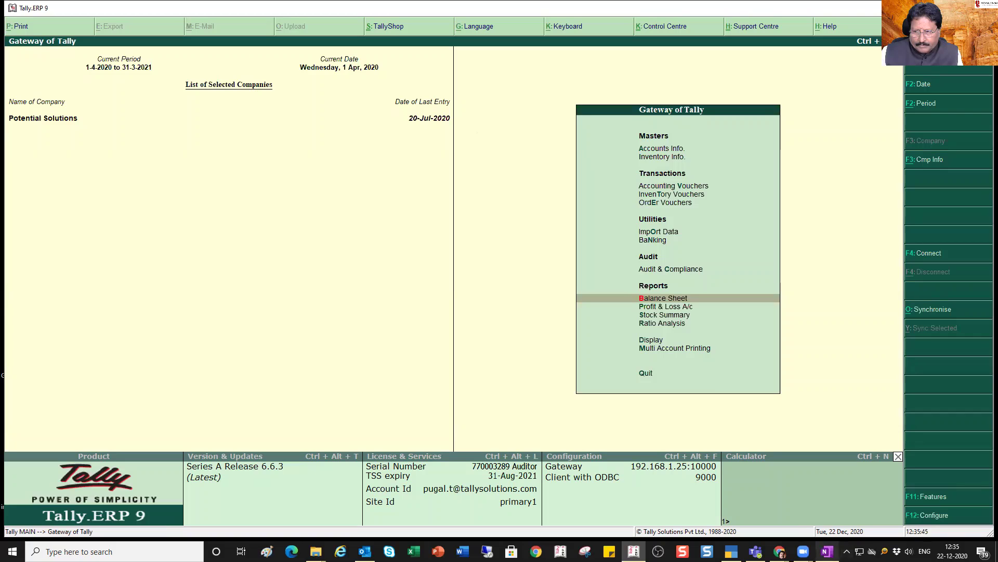
# Switch to OneNote and handwrite note 1 with the black pen, "Balance Sheet" with its B boxed as "Hot Key", and number item 2.
pyautogui.click(826, 551)
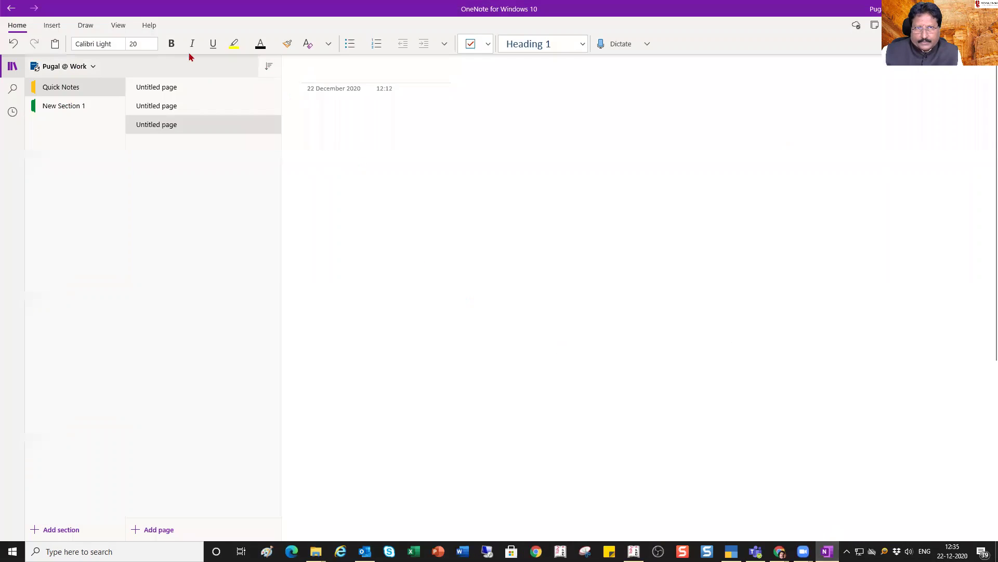
pyautogui.click(85, 25)
pyautogui.click(139, 45)
pyautogui.click(386, 142)
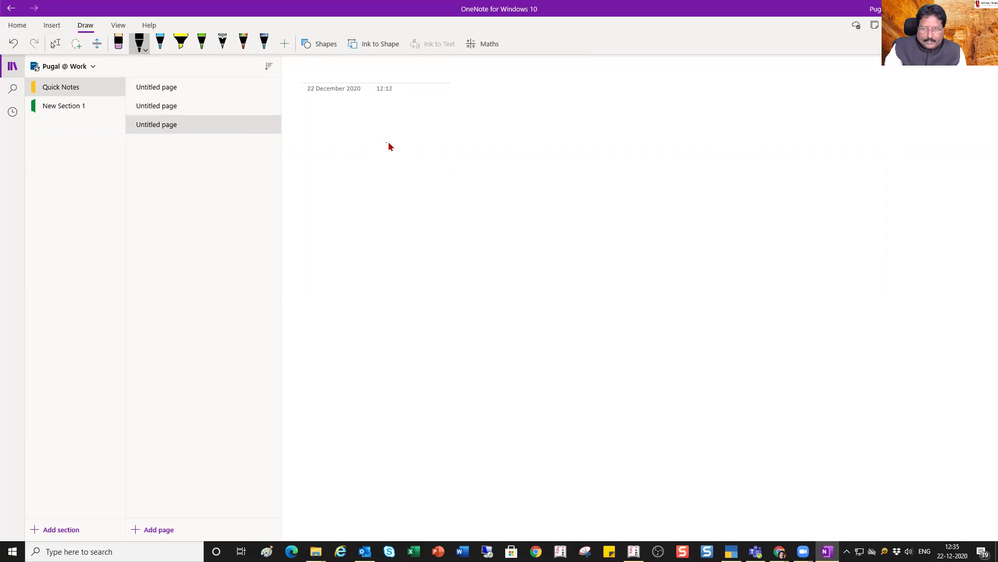
pyautogui.moveTo(388, 146)
pyautogui.mouseDown()
pyautogui.moveTo(397, 154)
pyautogui.moveTo(461, 141)
pyautogui.moveTo(476, 150)
pyautogui.moveTo(501, 134)
pyautogui.mouseUp()
pyautogui.moveTo(385, 156)
pyautogui.mouseDown()
pyautogui.moveTo(401, 156)
pyautogui.moveTo(400, 146)
pyautogui.moveTo(383, 135)
pyautogui.moveTo(388, 159)
pyautogui.moveTo(401, 154)
pyautogui.moveTo(363, 140)
pyautogui.moveTo(339, 146)
pyautogui.moveTo(354, 124)
pyautogui.moveTo(359, 136)
pyautogui.moveTo(388, 111)
pyautogui.mouseUp()
pyautogui.moveTo(313, 156); pyautogui.dragTo(323, 223)
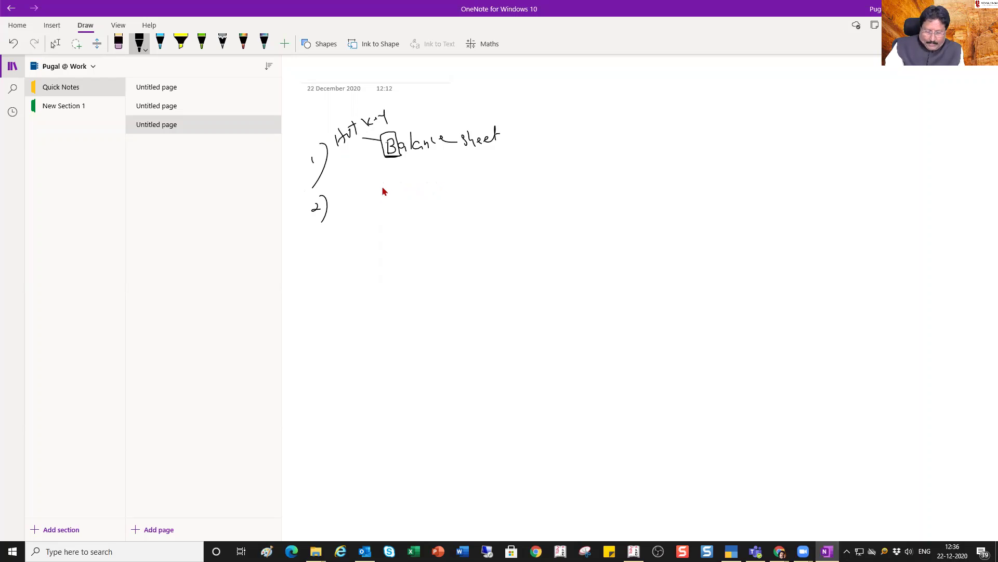
# Handwrite "F1: Select co." beside item 2, box the F1, link it to an underlined "F1", and number item 3.
pyautogui.moveTo(380, 197)
pyautogui.mouseDown()
pyautogui.moveTo(390, 206)
pyautogui.moveTo(460, 196)
pyautogui.mouseUp()
pyautogui.click(398, 197)
pyautogui.click(398, 204)
pyautogui.click(463, 197)
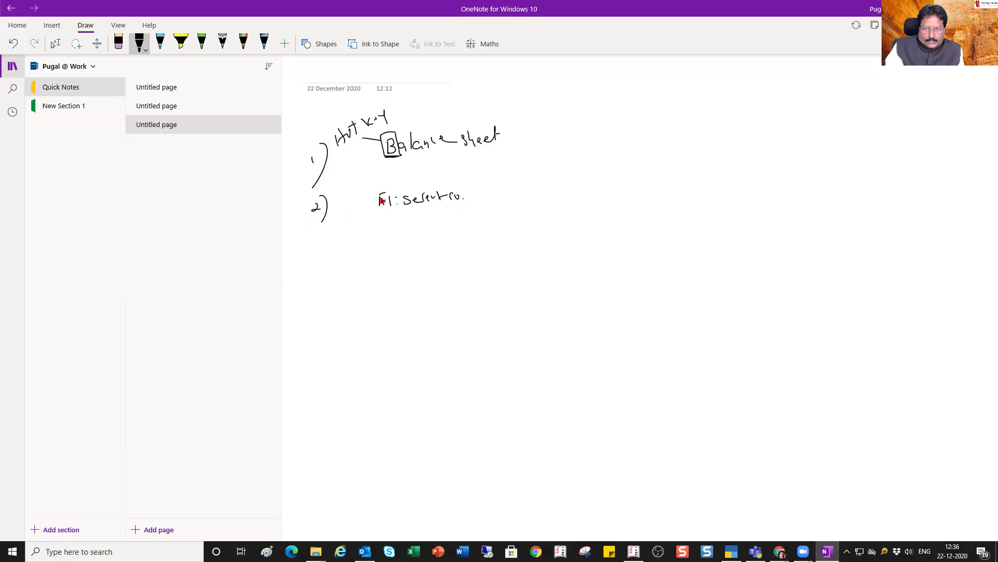
pyautogui.moveTo(399, 208)
pyautogui.mouseDown()
pyautogui.moveTo(385, 183)
pyautogui.moveTo(375, 208)
pyautogui.moveTo(392, 215)
pyautogui.moveTo(397, 202)
pyautogui.mouseUp()
pyautogui.moveTo(373, 206)
pyautogui.mouseDown()
pyautogui.moveTo(336, 232)
pyautogui.moveTo(349, 235)
pyautogui.moveTo(313, 271)
pyautogui.mouseUp()
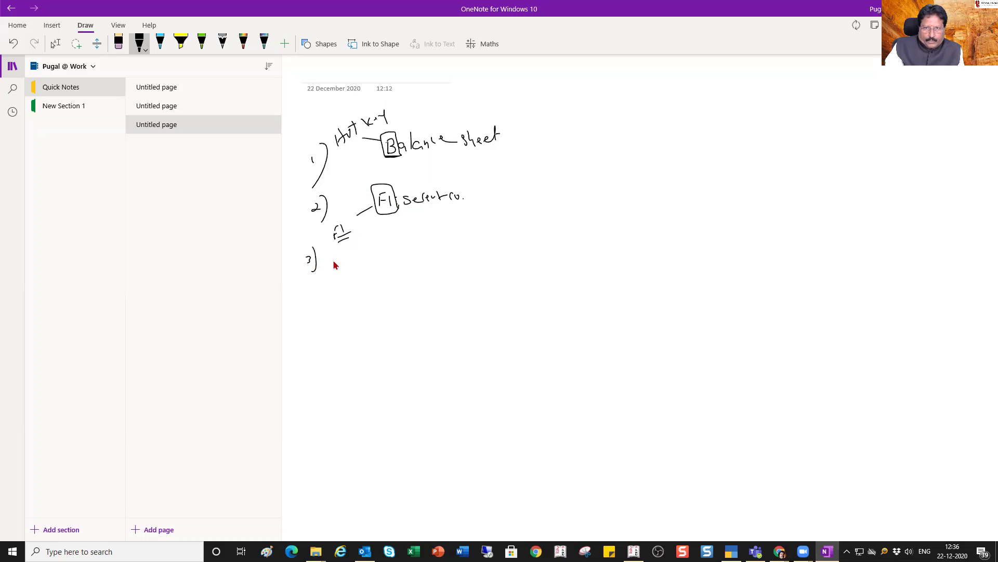
# Handwrite "F1: Shut co." beside item 3 with the F1 underlined and boxed.
pyautogui.moveTo(379, 256)
pyautogui.mouseDown()
pyautogui.moveTo(380, 240)
pyautogui.moveTo(391, 238)
pyautogui.moveTo(395, 257)
pyautogui.mouseUp()
pyautogui.moveTo(381, 264)
pyautogui.mouseDown()
pyautogui.moveTo(399, 260)
pyautogui.moveTo(377, 264)
pyautogui.mouseUp()
pyautogui.click(410, 244)
pyautogui.moveTo(427, 245)
pyautogui.mouseDown()
pyautogui.moveTo(470, 236)
pyautogui.moveTo(457, 248)
pyautogui.mouseUp()
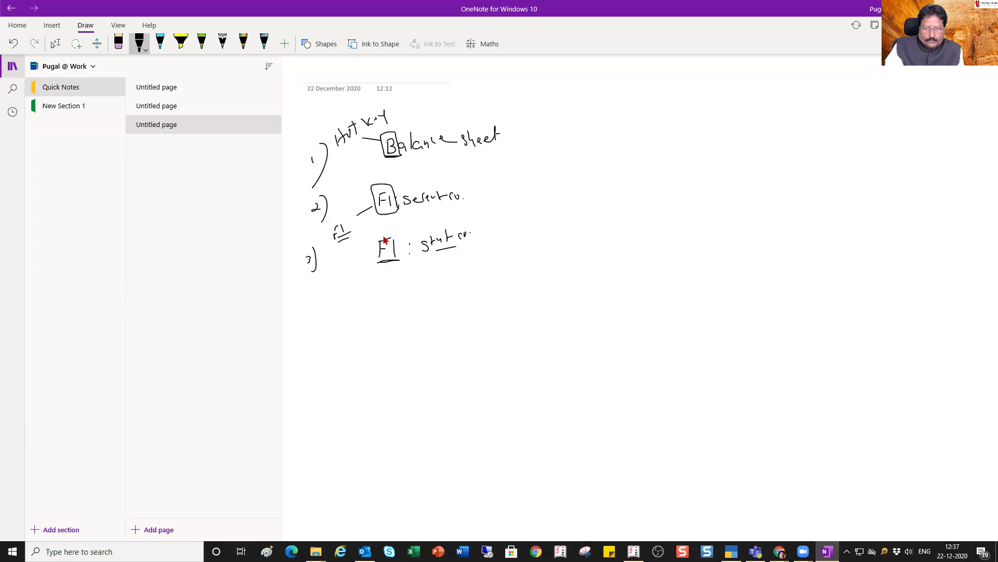
pyautogui.moveTo(371, 274)
pyautogui.mouseDown()
pyautogui.moveTo(372, 236)
pyautogui.moveTo(401, 233)
pyautogui.moveTo(407, 272)
pyautogui.moveTo(372, 275)
pyautogui.mouseUp()
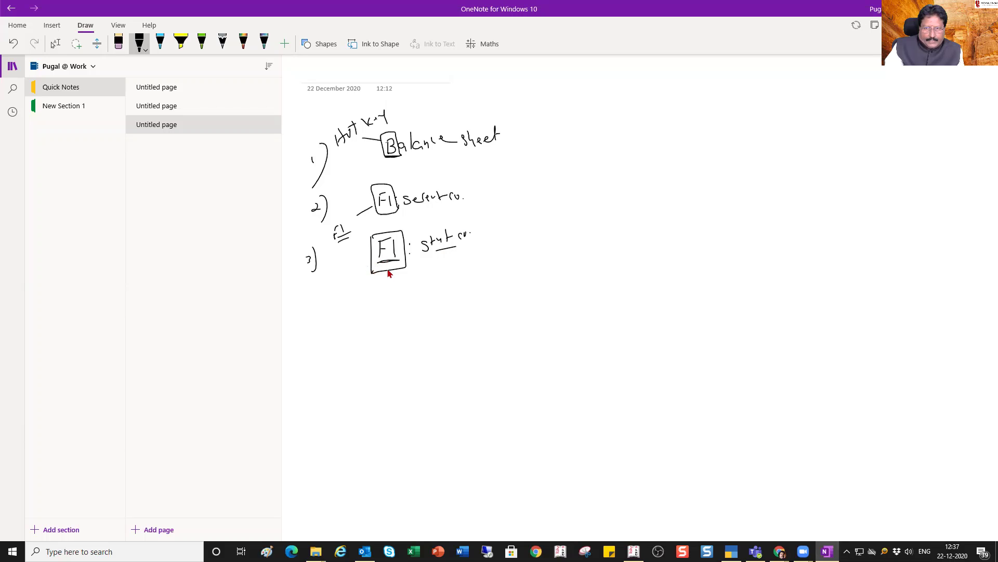
# Link the boxed F1 of item 3 to a handwritten "Alt+F1" and write "K - Alt+K" beside it.
pyautogui.moveTo(372, 269); pyautogui.dragTo(360, 278)
pyautogui.moveTo(303, 316)
pyautogui.mouseDown()
pyautogui.moveTo(311, 301)
pyautogui.moveTo(314, 310)
pyautogui.moveTo(331, 301)
pyautogui.mouseUp()
pyautogui.moveTo(337, 293)
pyautogui.mouseDown()
pyautogui.moveTo(338, 303)
pyautogui.moveTo(391, 295)
pyautogui.moveTo(404, 304)
pyautogui.moveTo(465, 275)
pyautogui.moveTo(497, 280)
pyautogui.mouseUp()
pyautogui.click(498, 276)
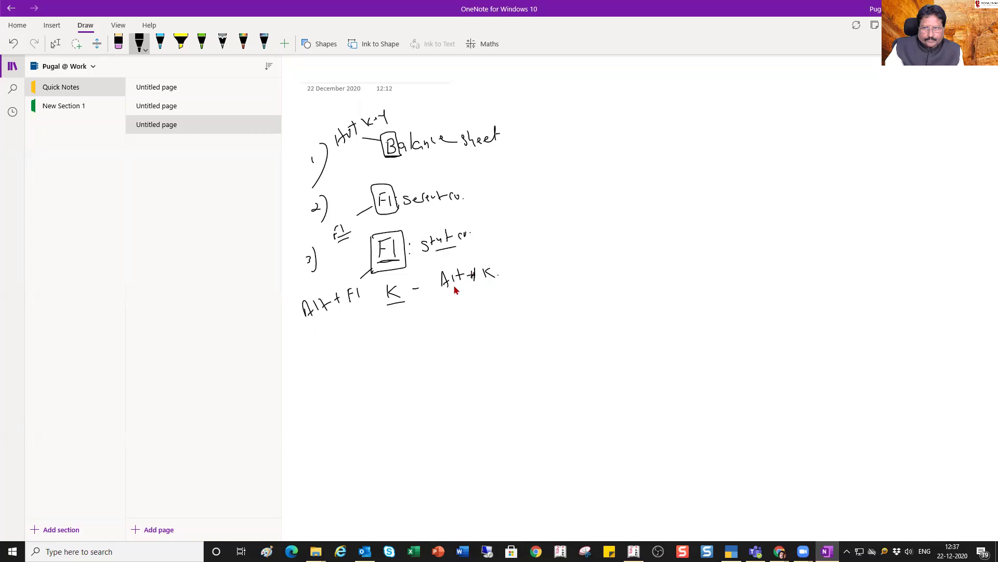
# Handwrite "K - Ctrl + K" below the "K - Alt+K" line, with its first K double-underlined.
pyautogui.moveTo(389, 316); pyautogui.dragTo(404, 340)
pyautogui.moveTo(420, 326); pyautogui.dragTo(447, 327)
pyautogui.moveTo(443, 318); pyautogui.dragTo(514, 315)
pyautogui.click(515, 308)
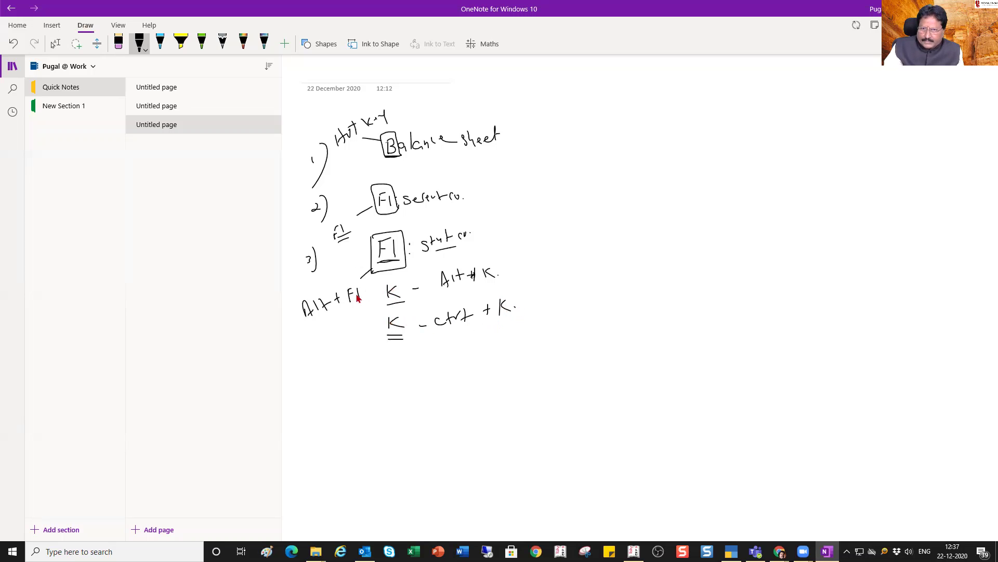
# Underline "Alt" in "Alt+K" twice, "Ctrl" in "Ctrl + K", and "Alt" in "Alt+F1".
pyautogui.moveTo(442, 285); pyautogui.dragTo(470, 281)
pyautogui.moveTo(450, 290); pyautogui.dragTo(468, 287)
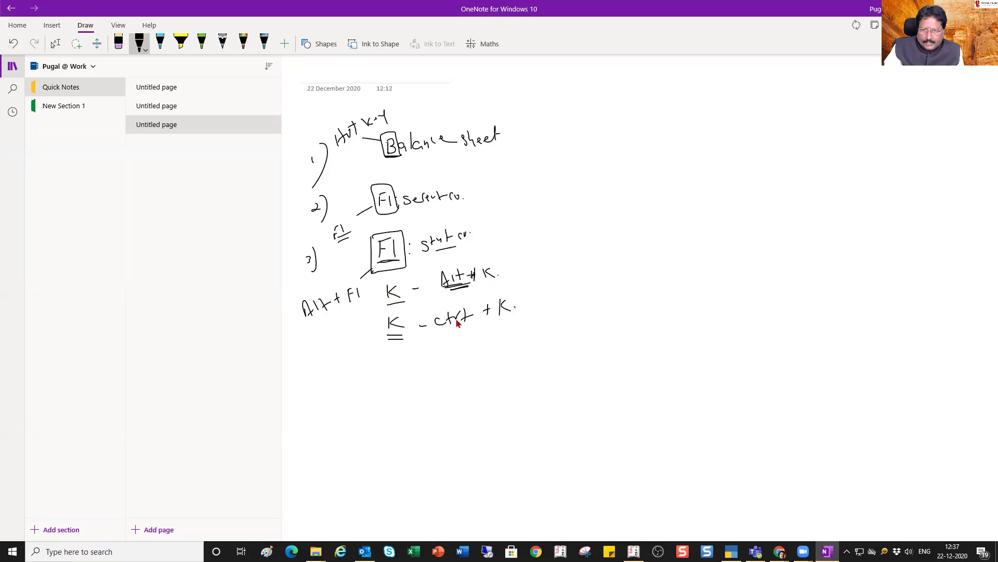
pyautogui.moveTo(437, 327); pyautogui.dragTo(469, 323)
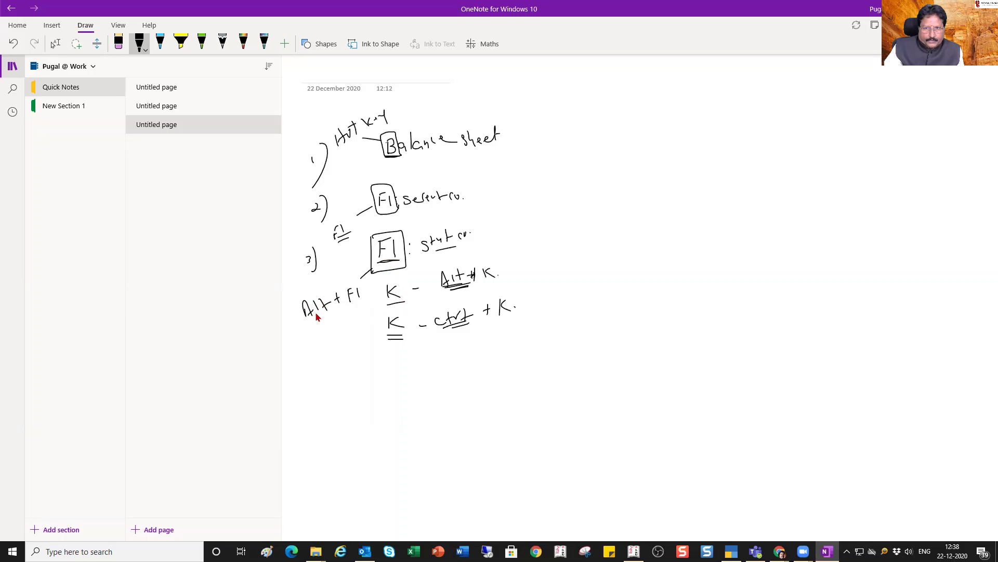
pyautogui.moveTo(306, 316); pyautogui.dragTo(329, 311)
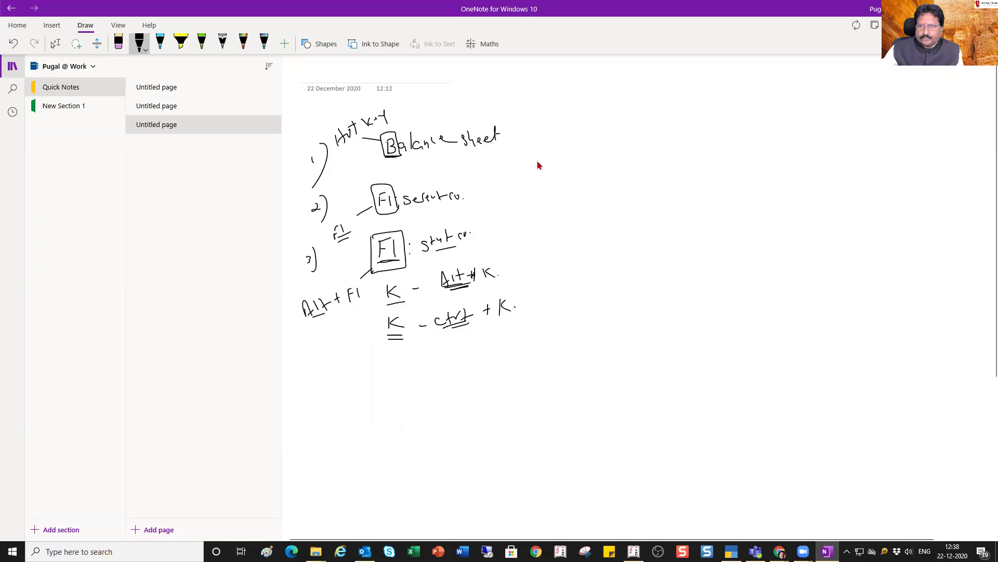
# Switch to Tally.ERP 9, dismiss the mail notification, and drill down from the Balance Sheet into Current Assets.
pyautogui.hotkey('alt', 'Tab')
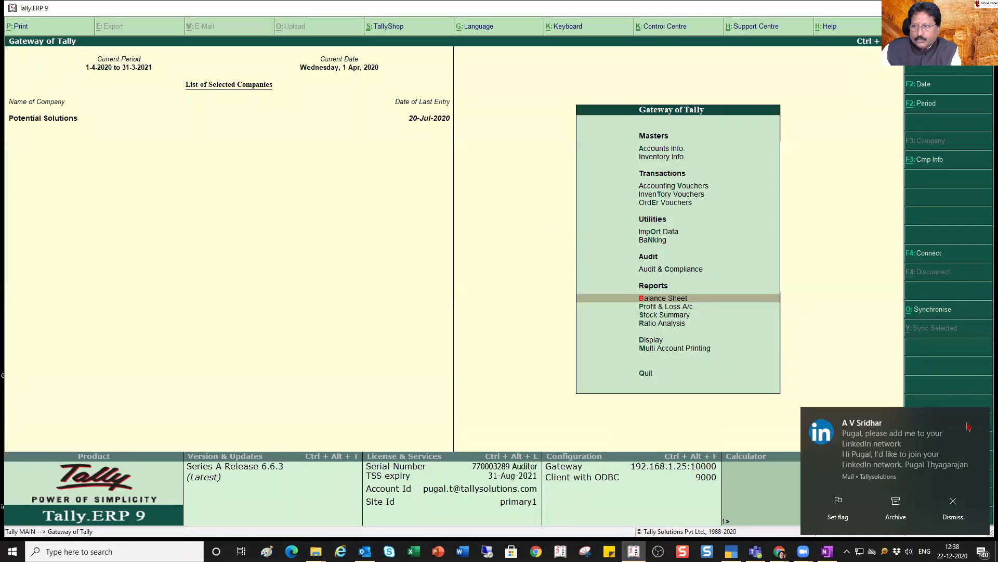
pyautogui.click(983, 418)
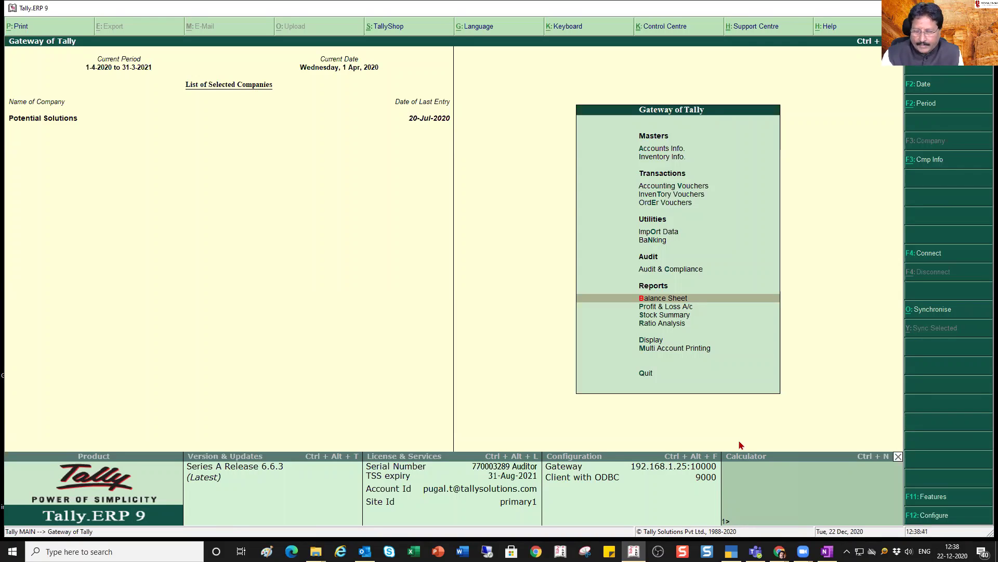
pyautogui.press('Return')
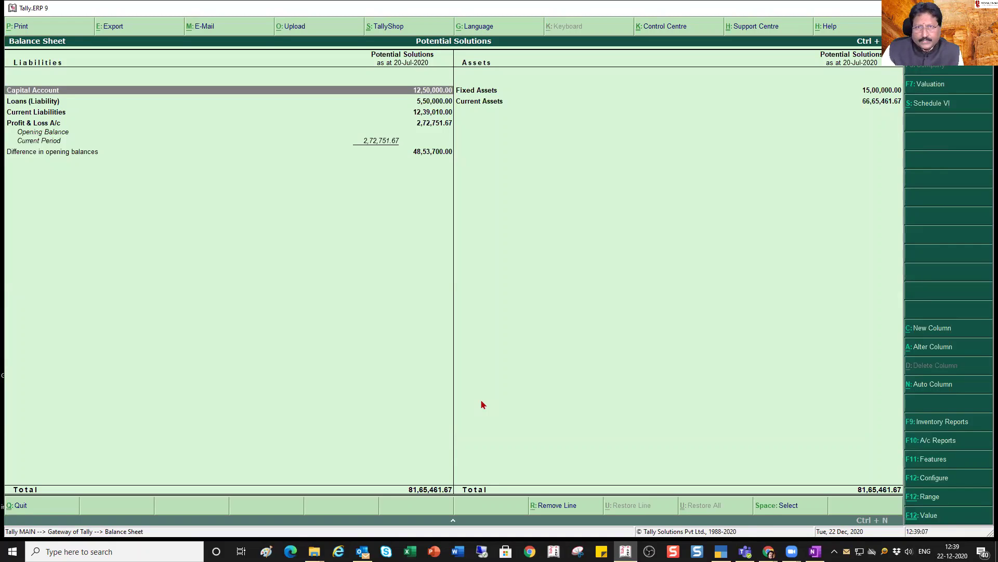
pyautogui.press('Right')
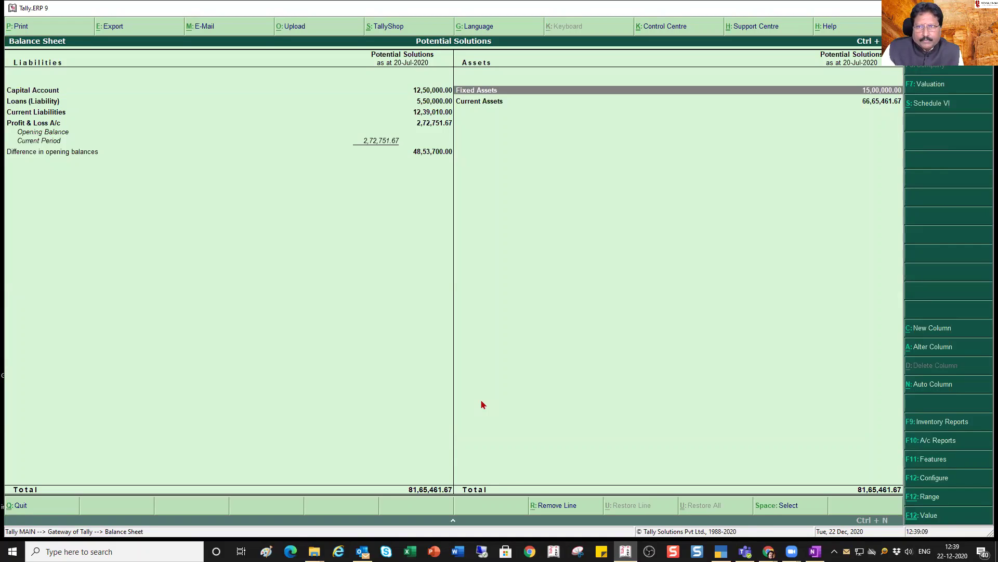
pyautogui.press('Down')
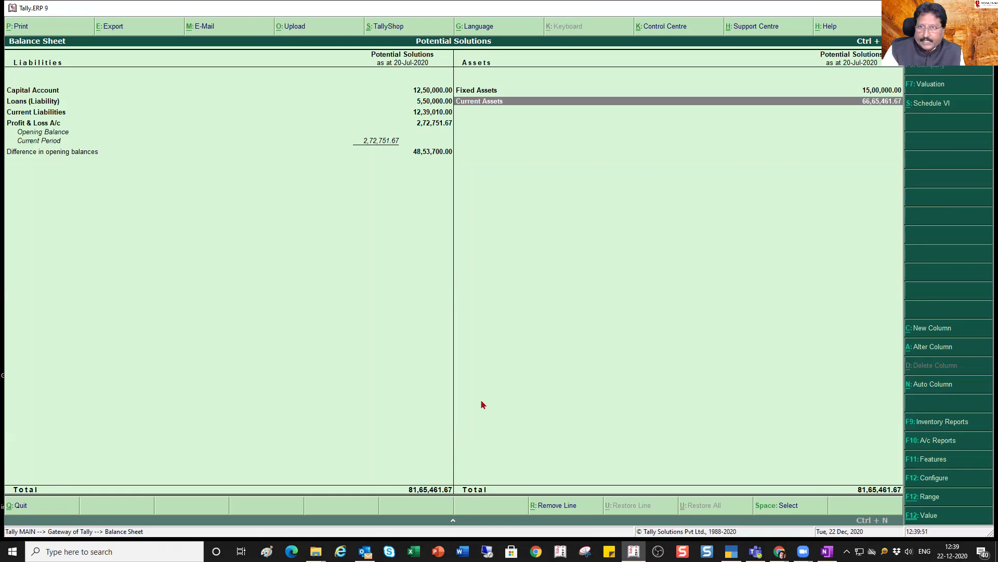
pyautogui.press('Return')
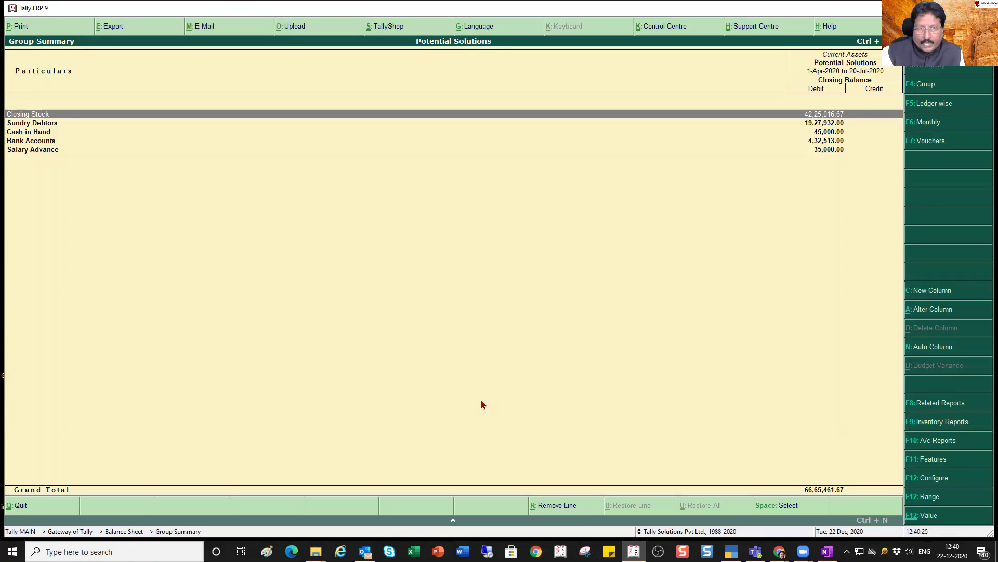
# Drill down through Sundry Debtors to the monthly summary of the Olive IT Solutions ledger.
pyautogui.press('Down')
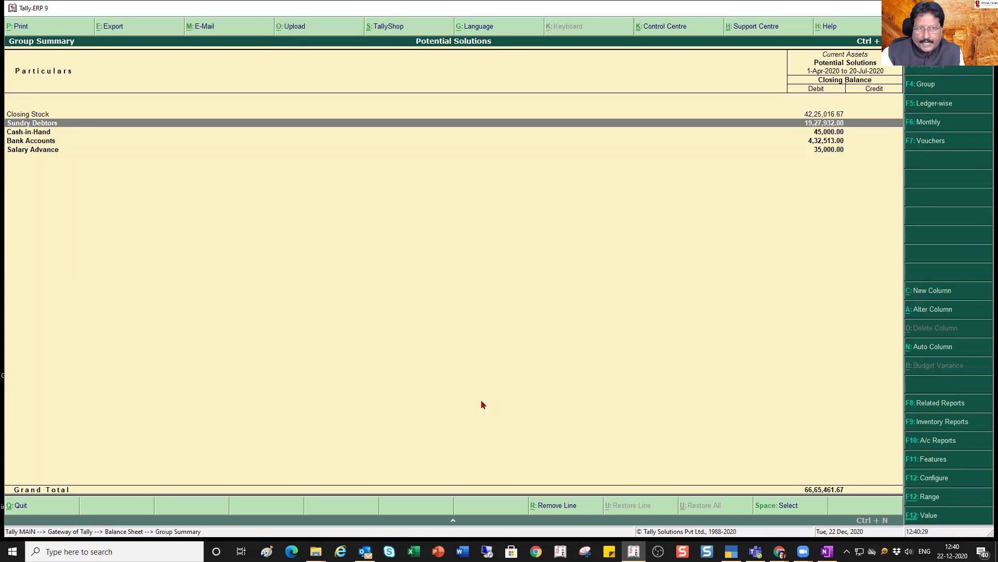
pyautogui.press('Return')
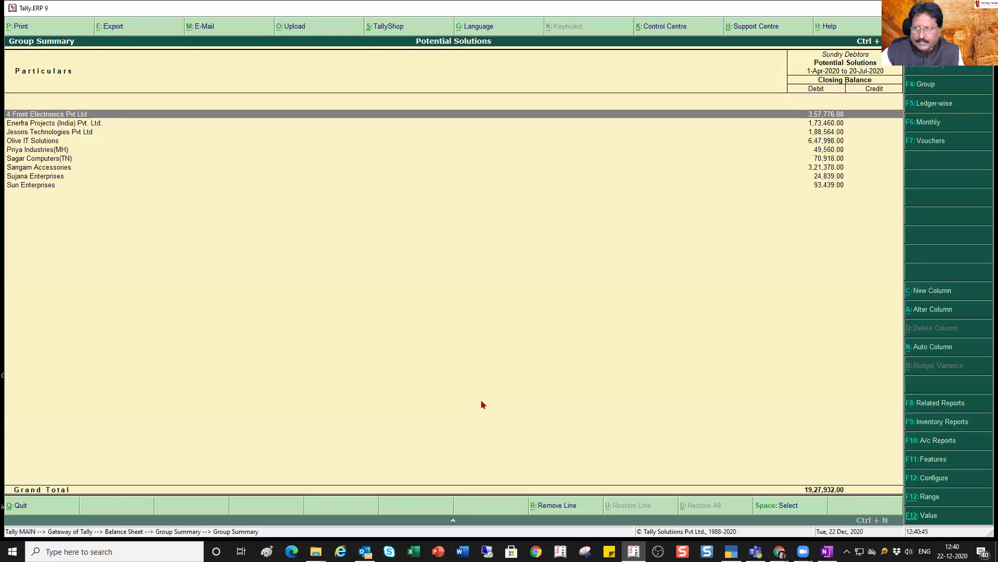
pyautogui.press('Down')
pyautogui.press('Down')
pyautogui.press('Down')
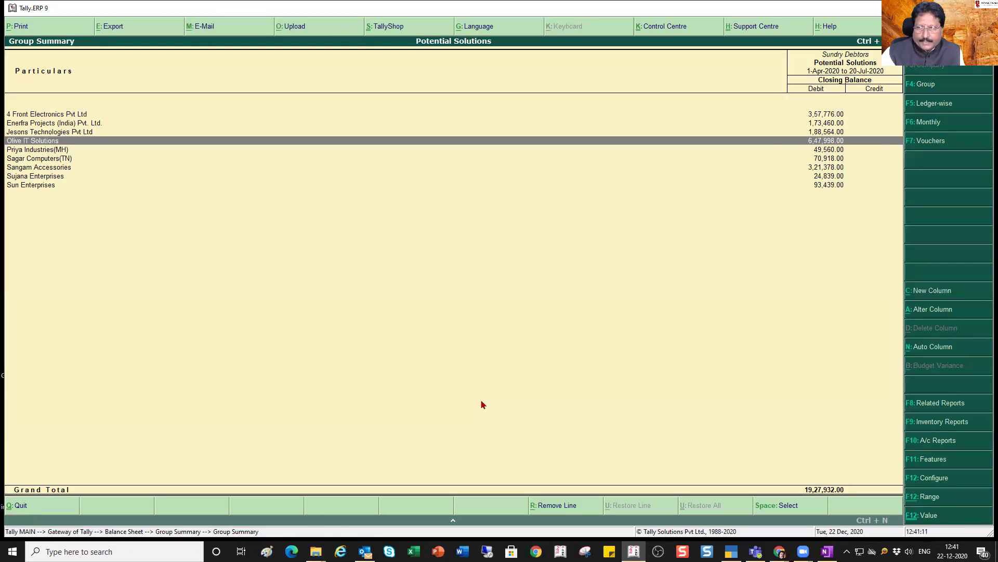
pyautogui.press('Return')
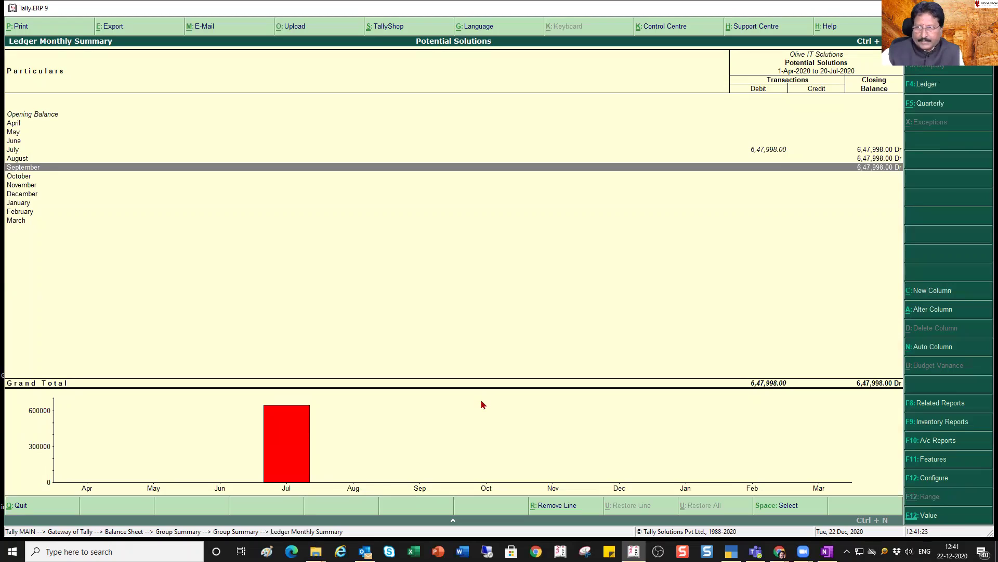
# Drill down into the July vouchers of Olive IT Solutions and view sales voucher no. 15.
pyautogui.press('Up')
pyautogui.press('Up')
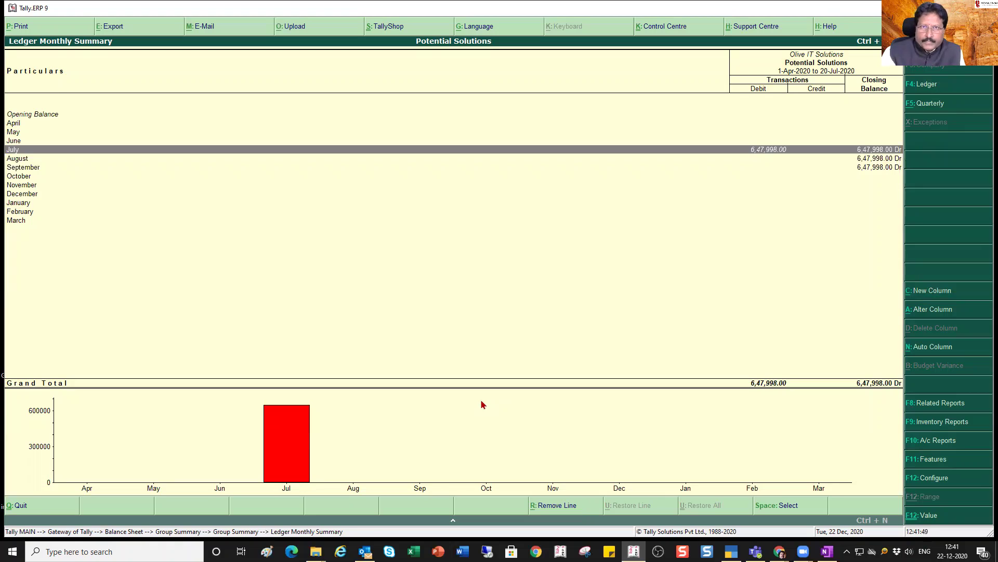
pyautogui.press('Return')
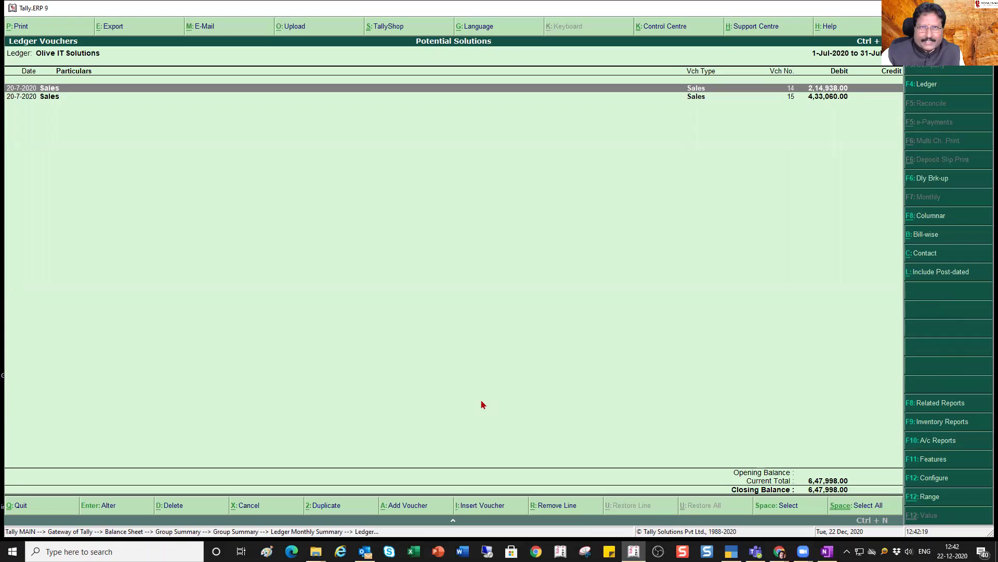
pyautogui.press('Down')
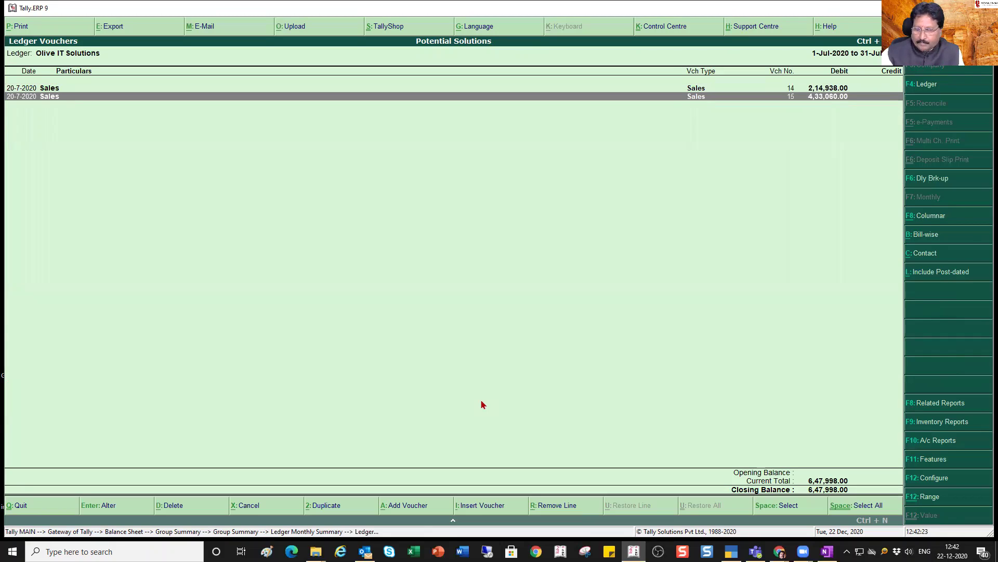
pyautogui.press('Return')
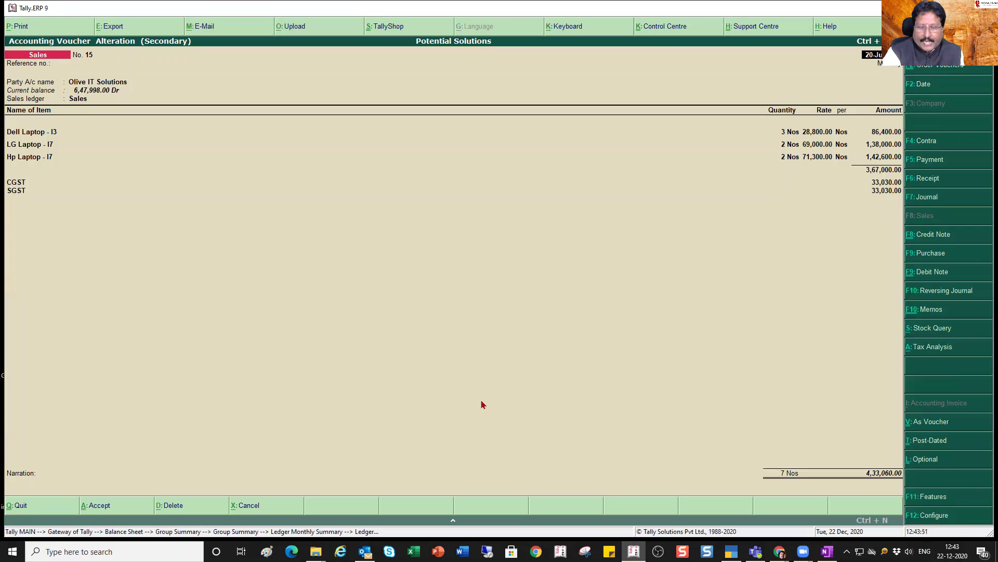
# Quit the sales voucher without changes and back out through the reports to the Gateway of Tally.
pyautogui.press('Return')
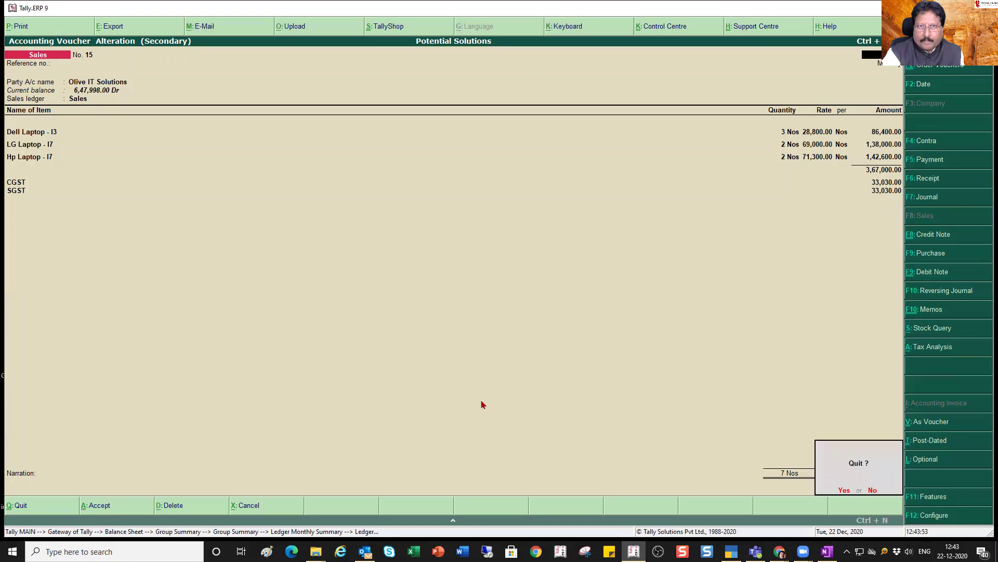
pyautogui.press('Return')
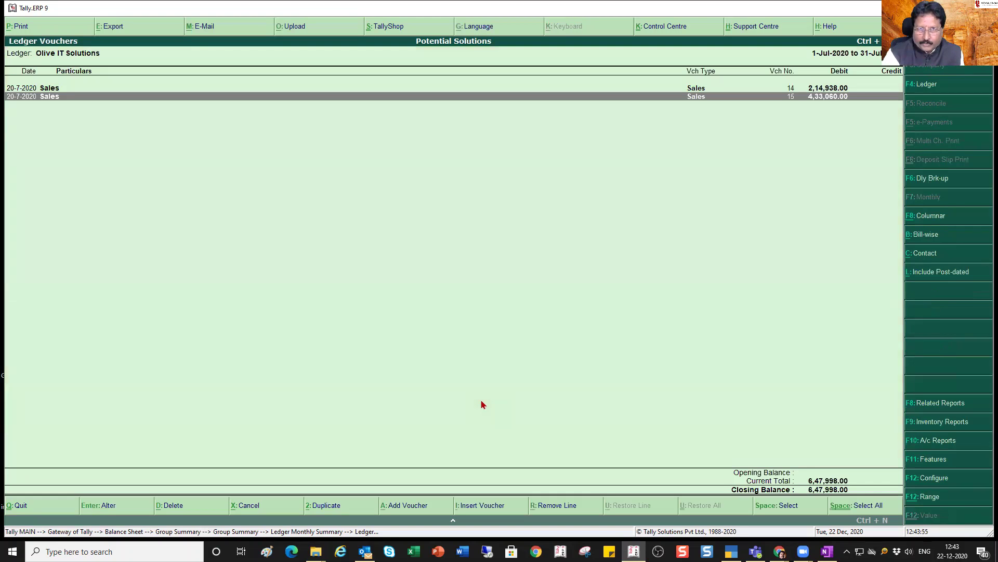
pyautogui.press('Escape')
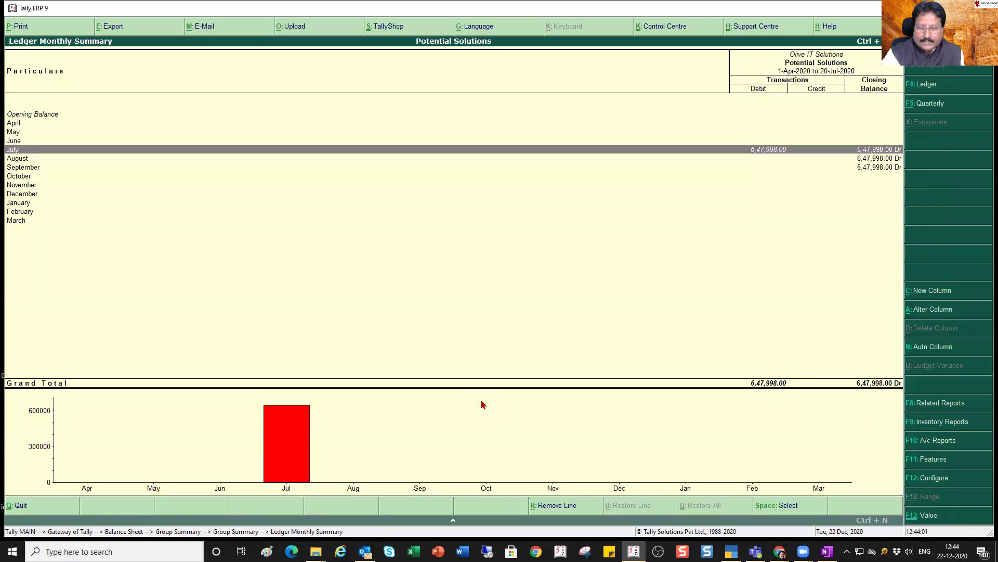
pyautogui.press('Escape')
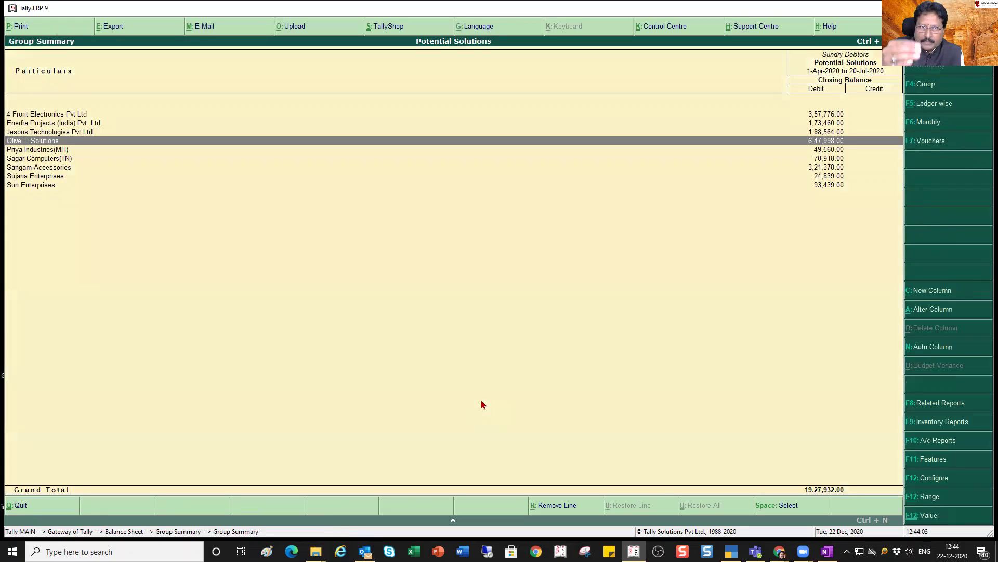
pyautogui.press('Escape')
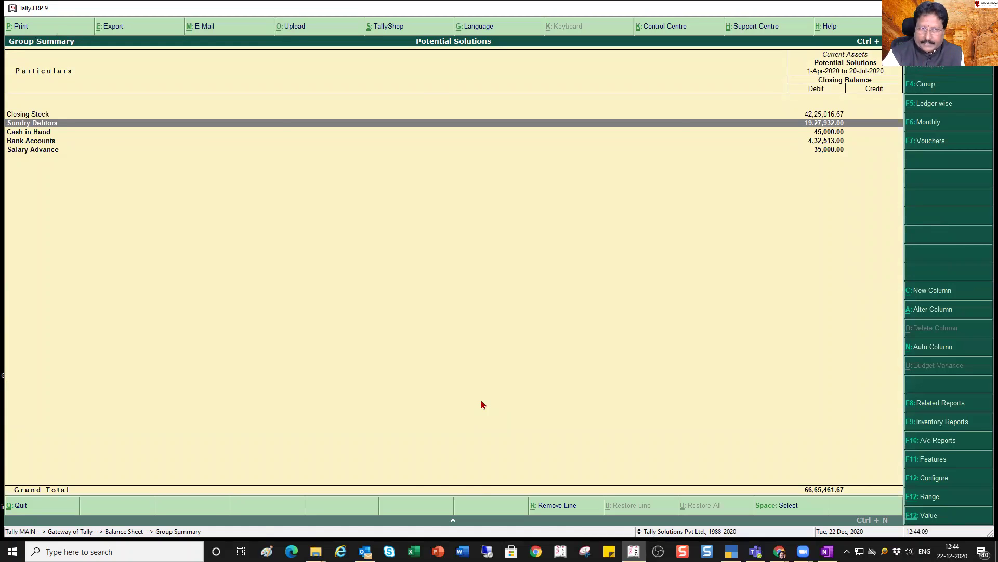
pyautogui.press('Escape')
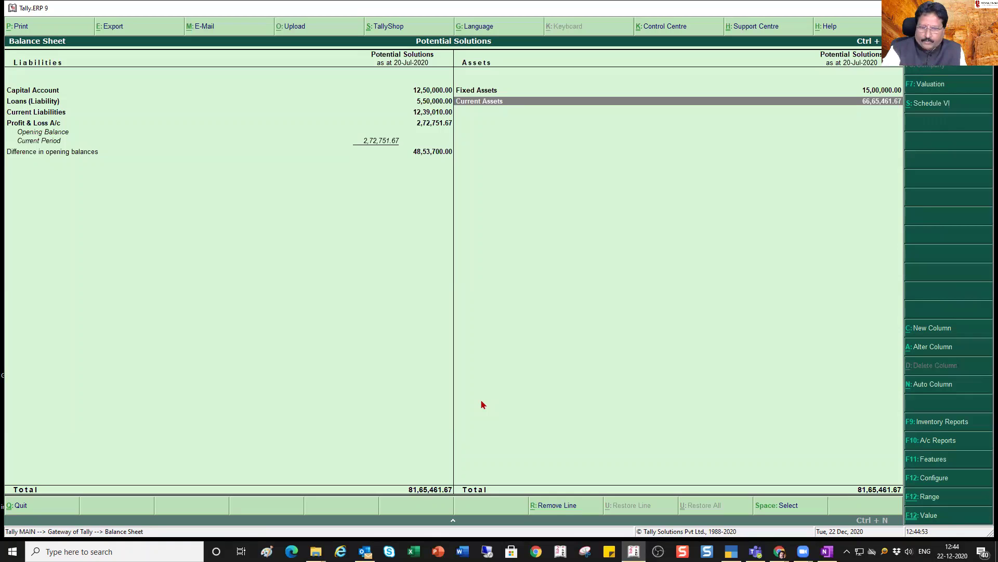
pyautogui.press('Escape')
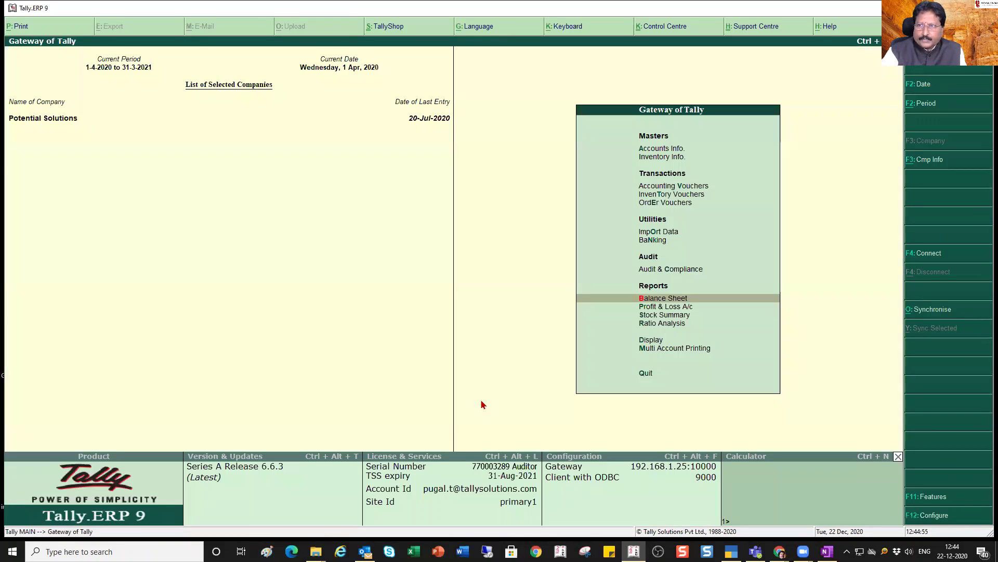
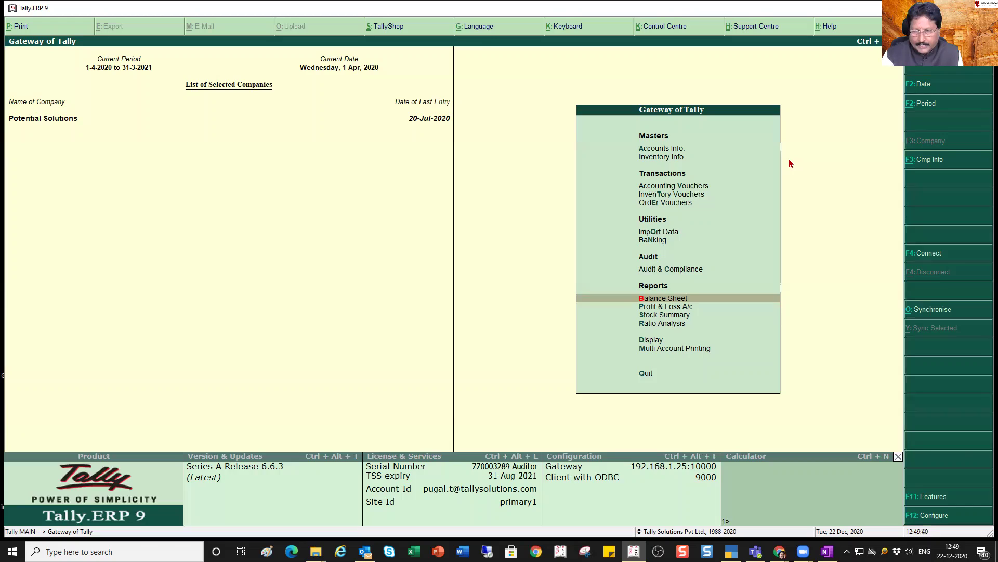
# View the Balance Sheet briefly again and display the Stock Summary item-wise.
pyautogui.press('Return')
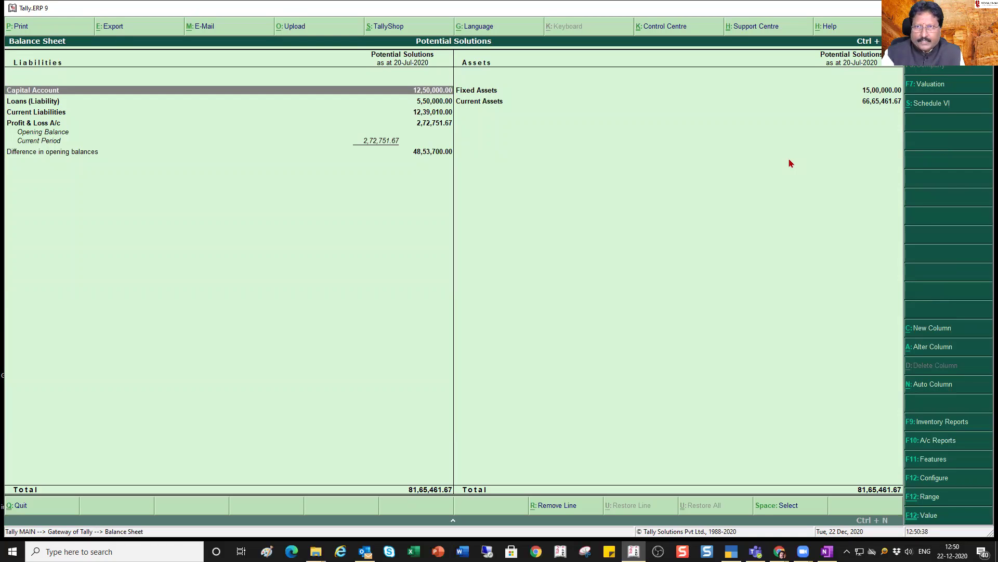
pyautogui.press('Escape')
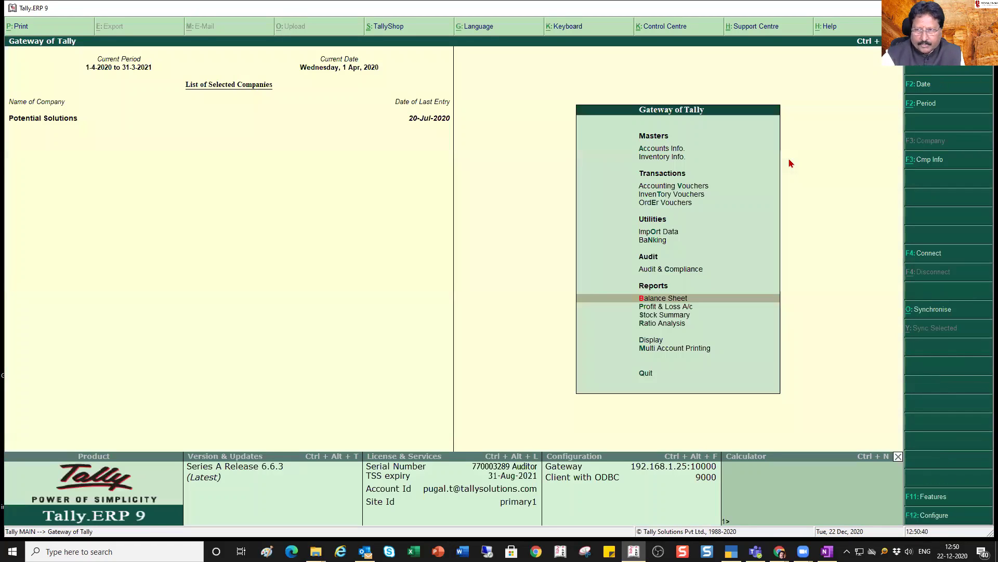
pyautogui.press('s')
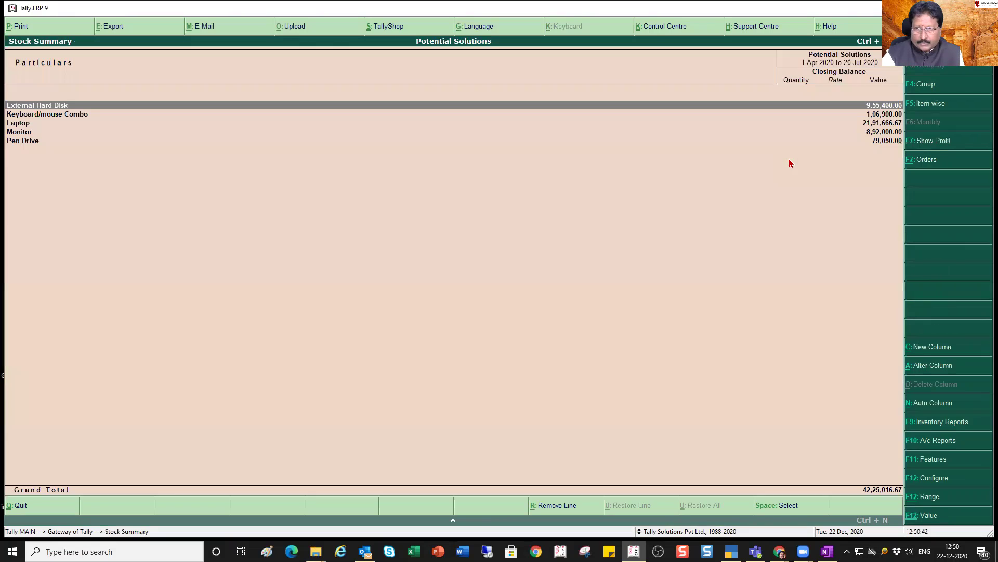
pyautogui.press('F5')
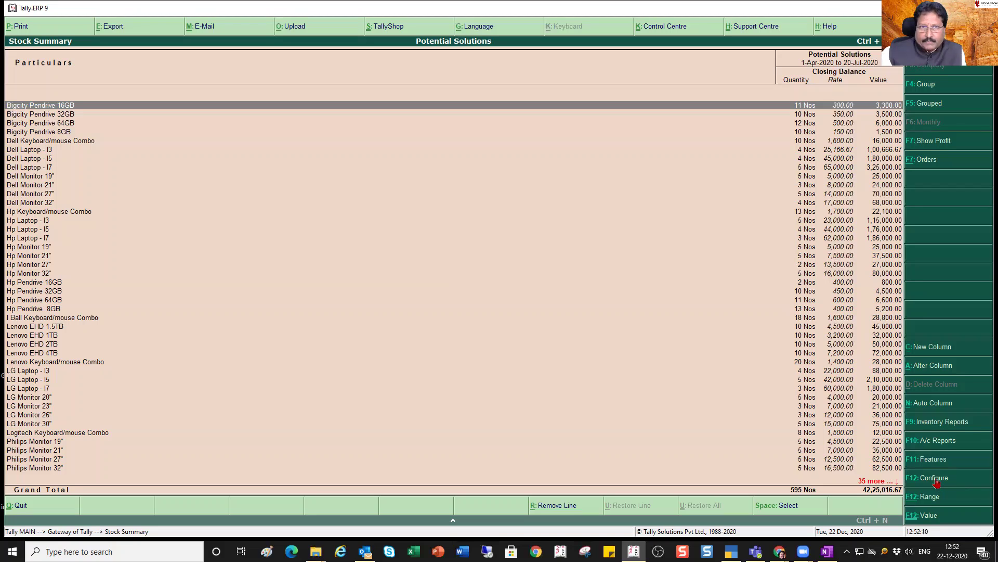
# Configure the Stock Summary to show opening balance, goods inwards and goods outwards, and accept the settings.
pyautogui.click(934, 477)
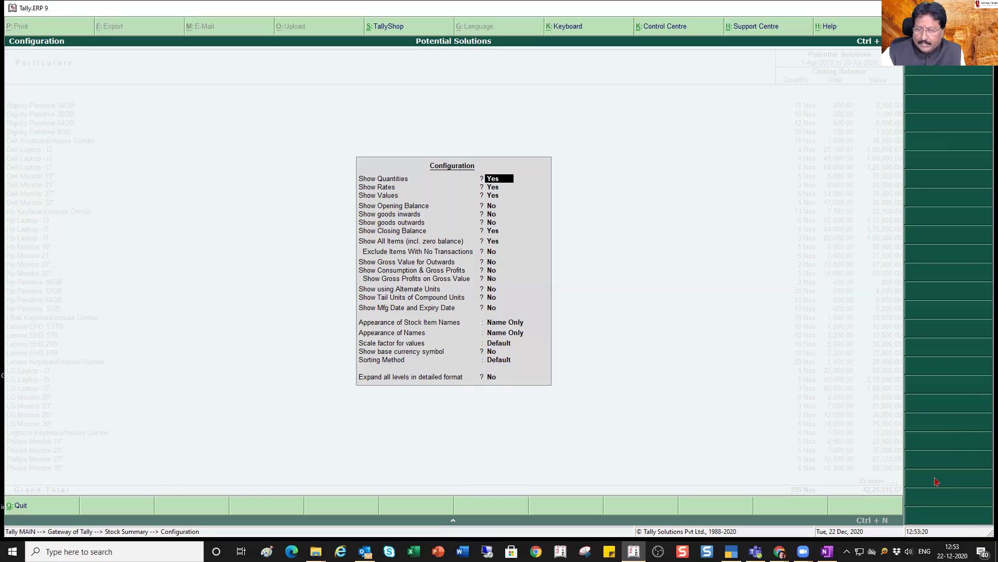
pyautogui.press('Return')
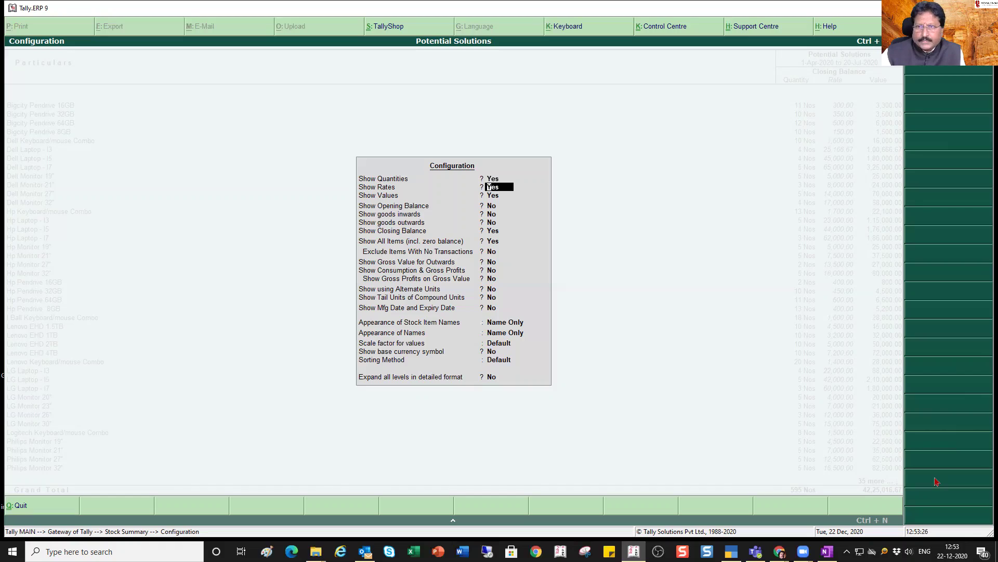
pyautogui.press('Return')
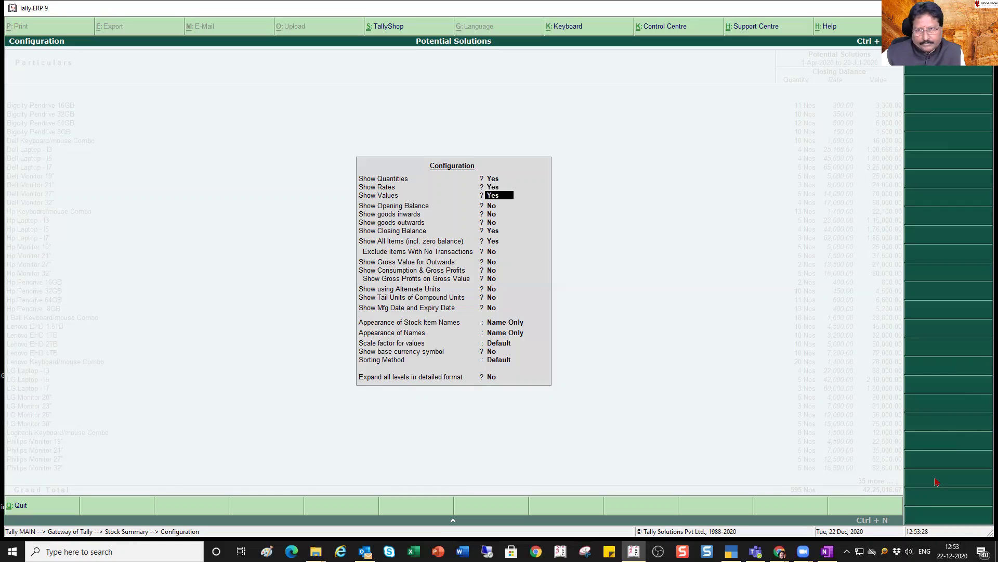
pyautogui.press('Return')
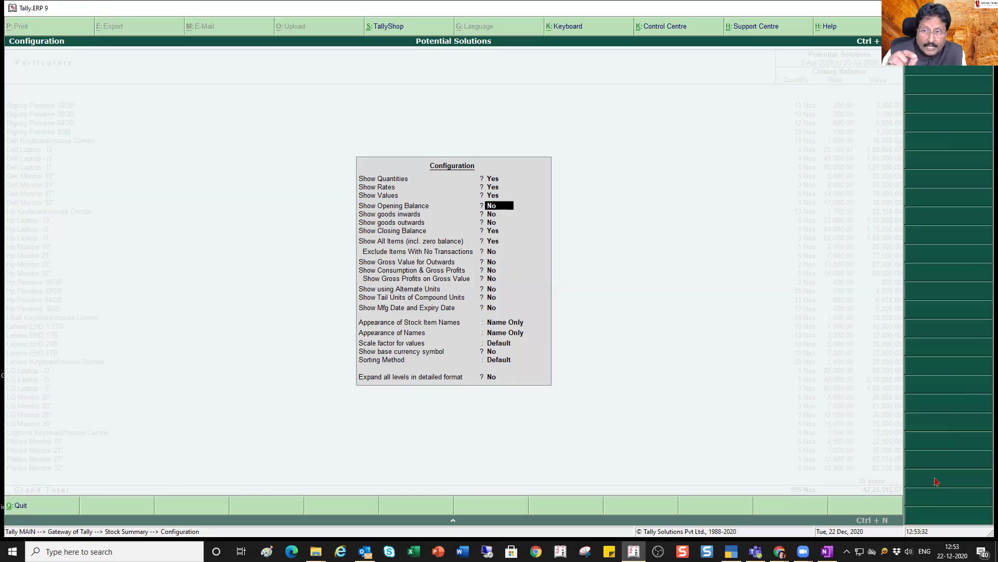
pyautogui.write('y')
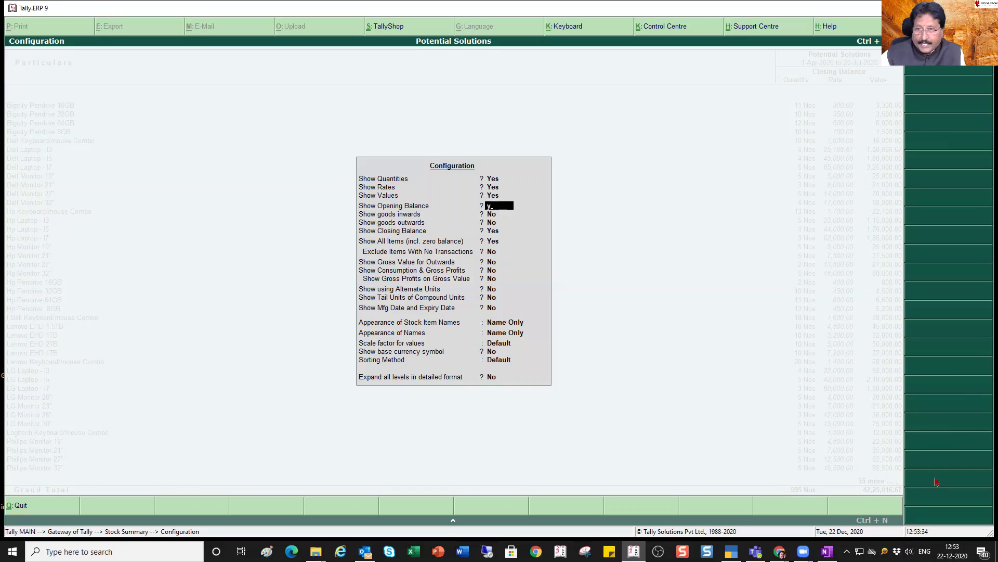
pyautogui.press('Return')
pyautogui.write('y')
pyautogui.press('Return')
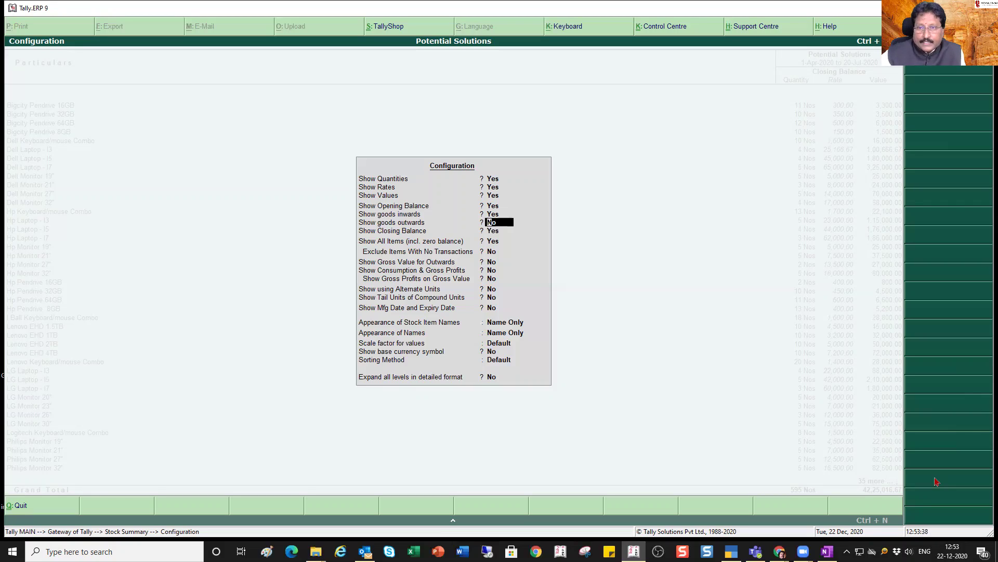
pyautogui.write('y')
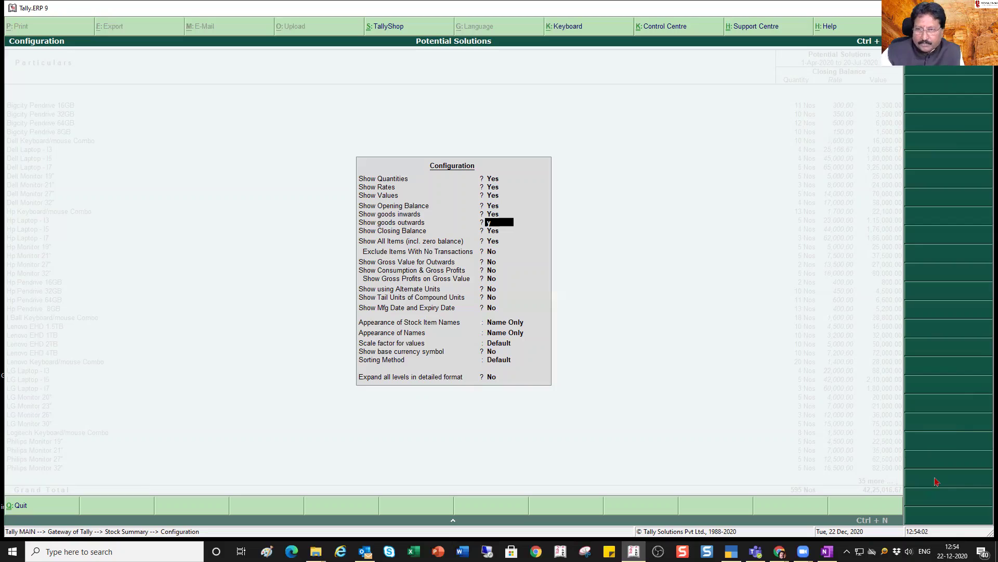
pyautogui.press('Return')
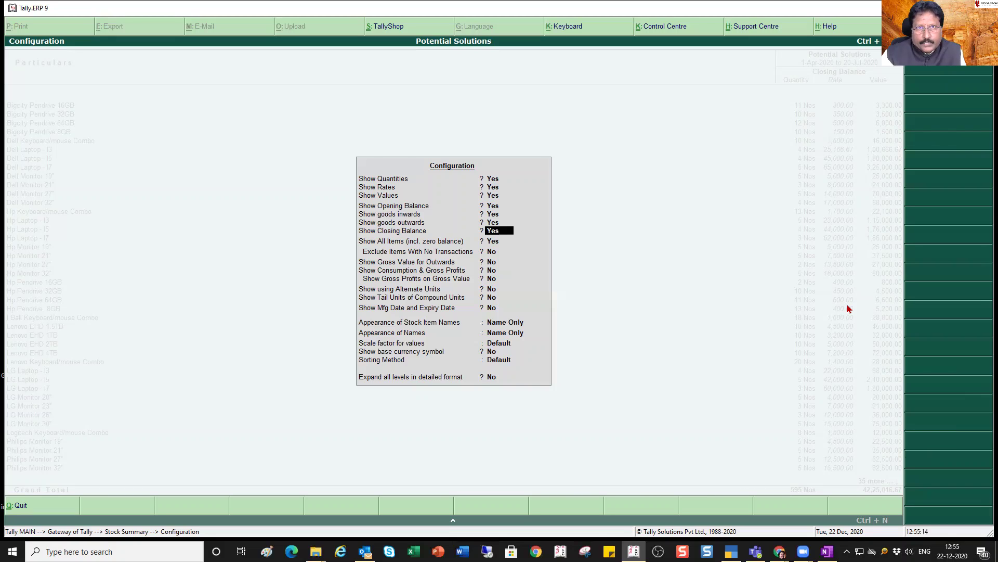
pyautogui.hotkey('ctrl', 'a')
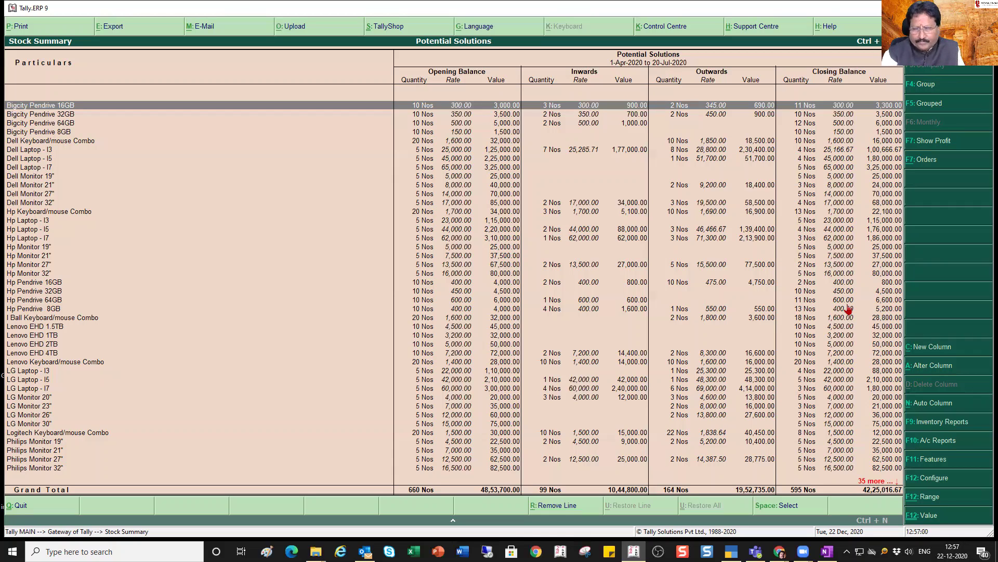
# Leave the Stock Summary, shut the Potential Solutions company and switch to TallyPrime.
pyautogui.press('Escape')
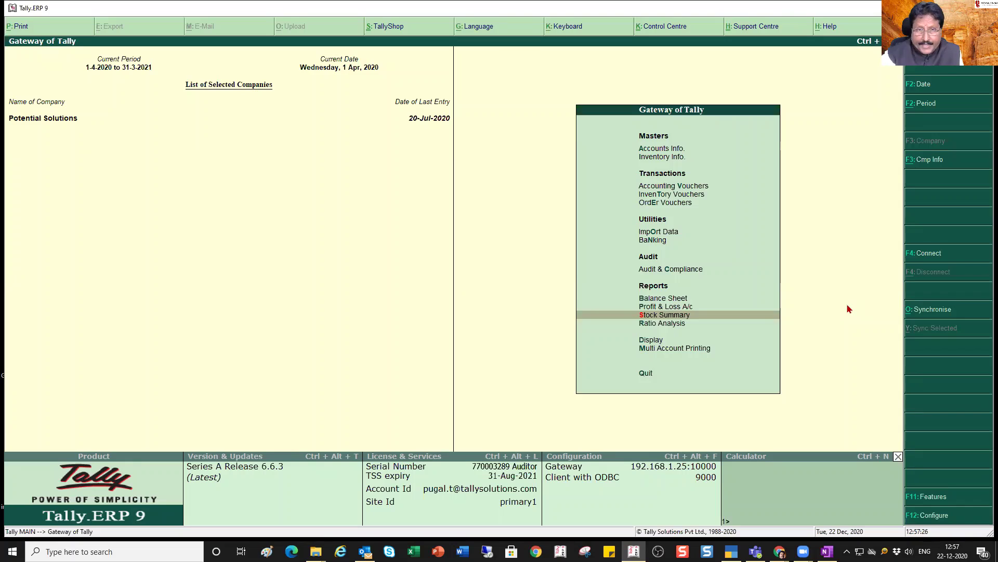
pyautogui.hotkey('alt', 'F1')
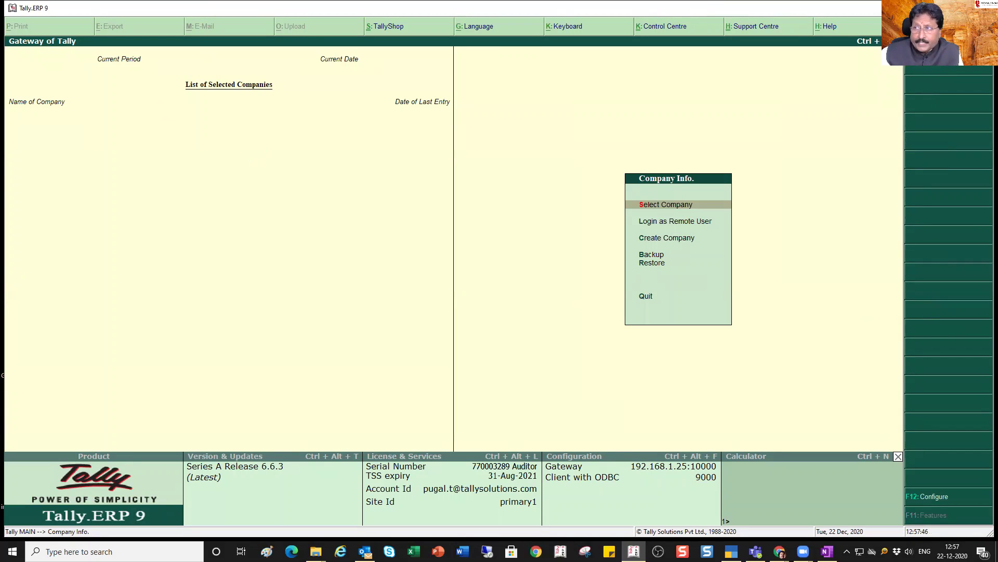
pyautogui.press('super+d')
pyautogui.moveTo(731, 551)
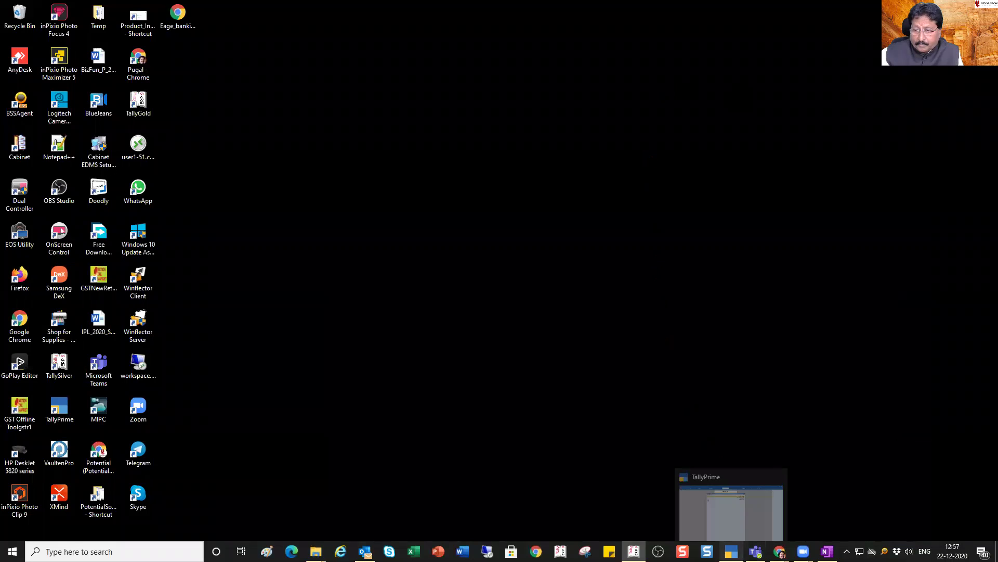
pyautogui.click(720, 499)
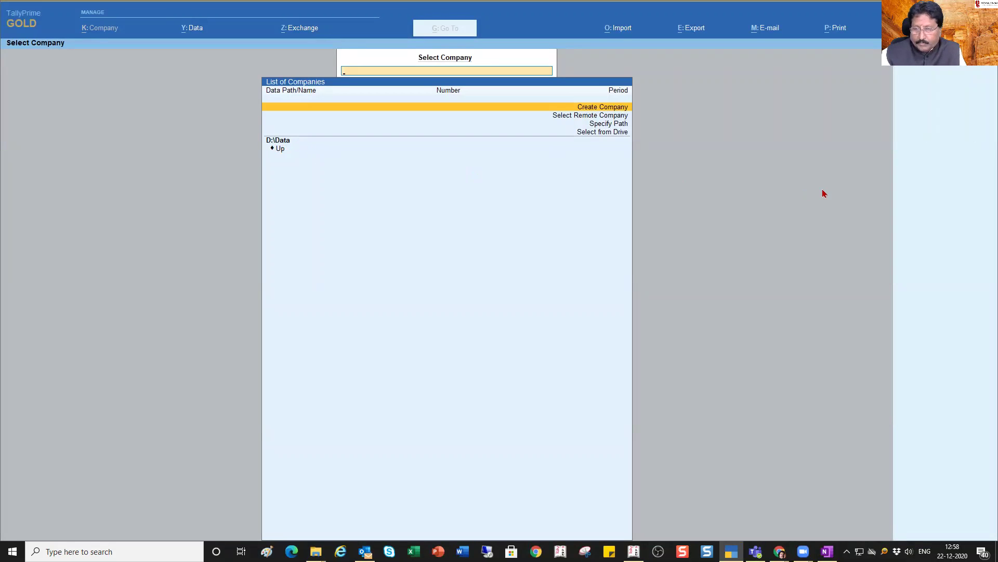
# Browse for company data using Select from Drive and open the D:\ drive.
pyautogui.press('Down')
pyautogui.press('Down')
pyautogui.press('Down')
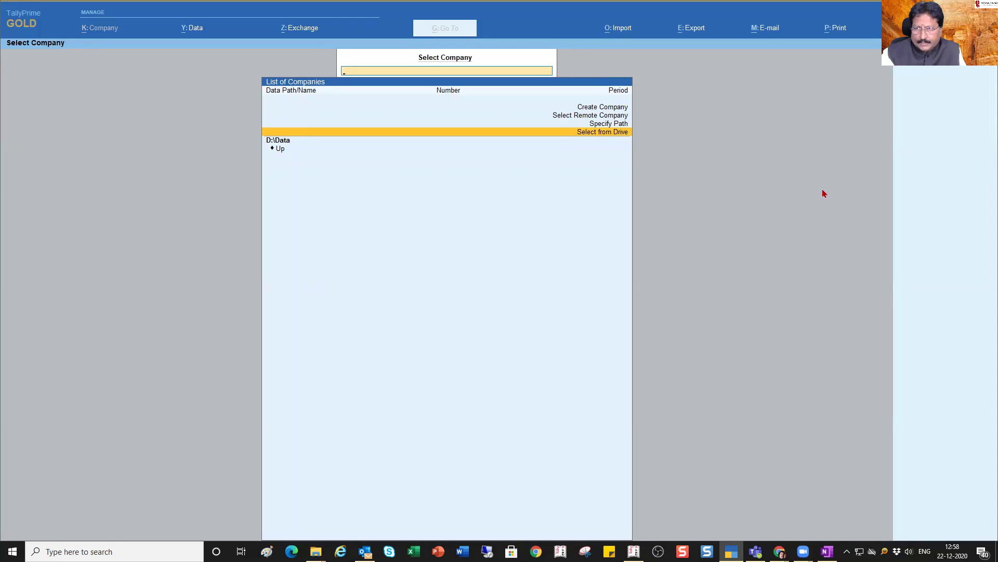
pyautogui.press('Return')
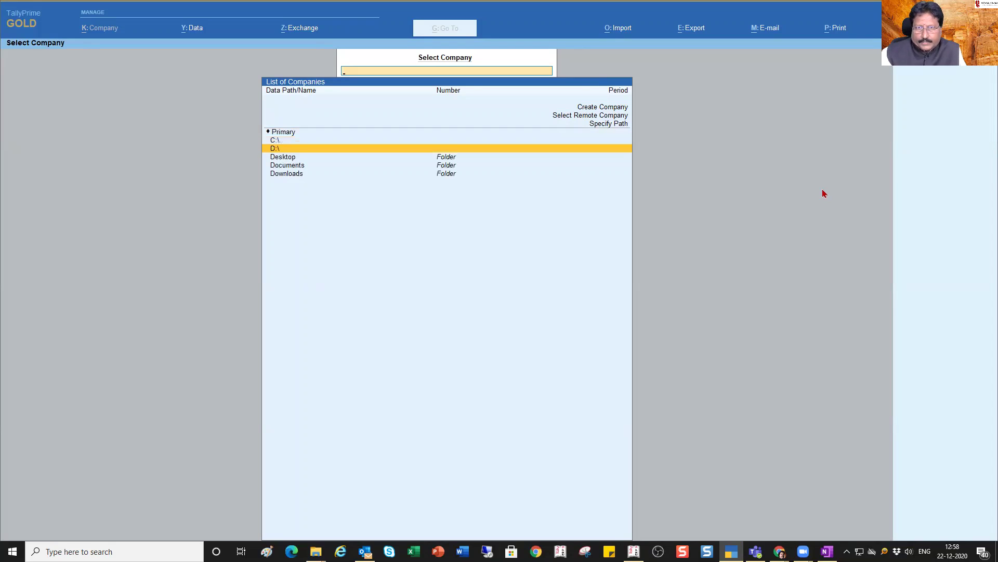
pyautogui.press('Return')
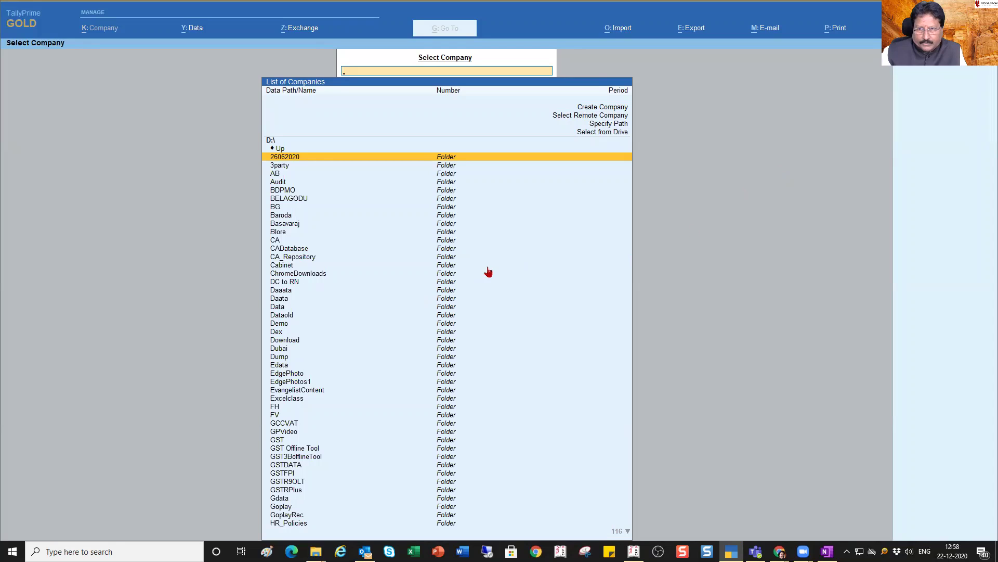
# Filter the D:\ folders by "dem" and open the demodata folder.
pyautogui.press('Down')
pyautogui.press('Down')
pyautogui.press('Down')
pyautogui.press('Down')
pyautogui.press('Down')
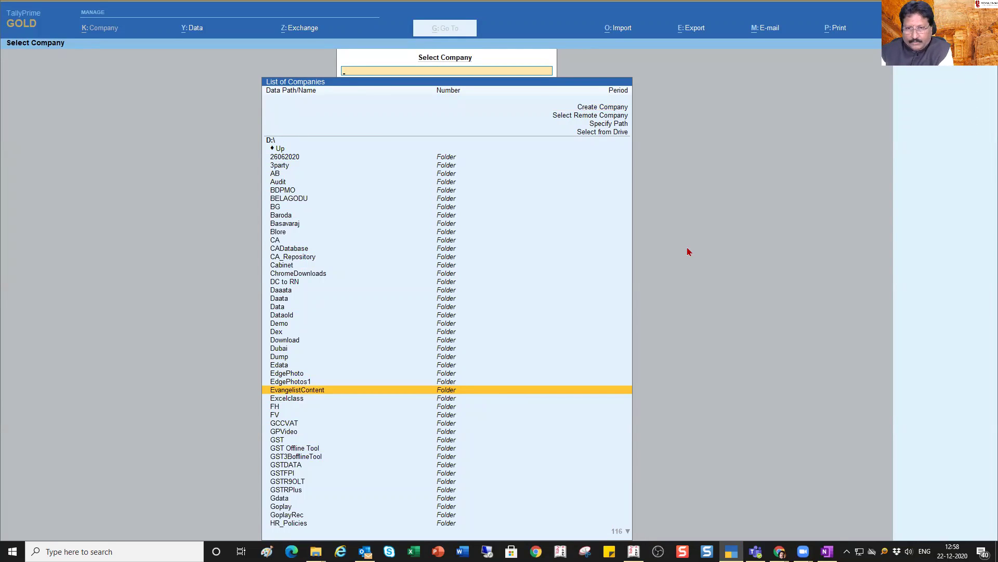
pyautogui.write('dem')
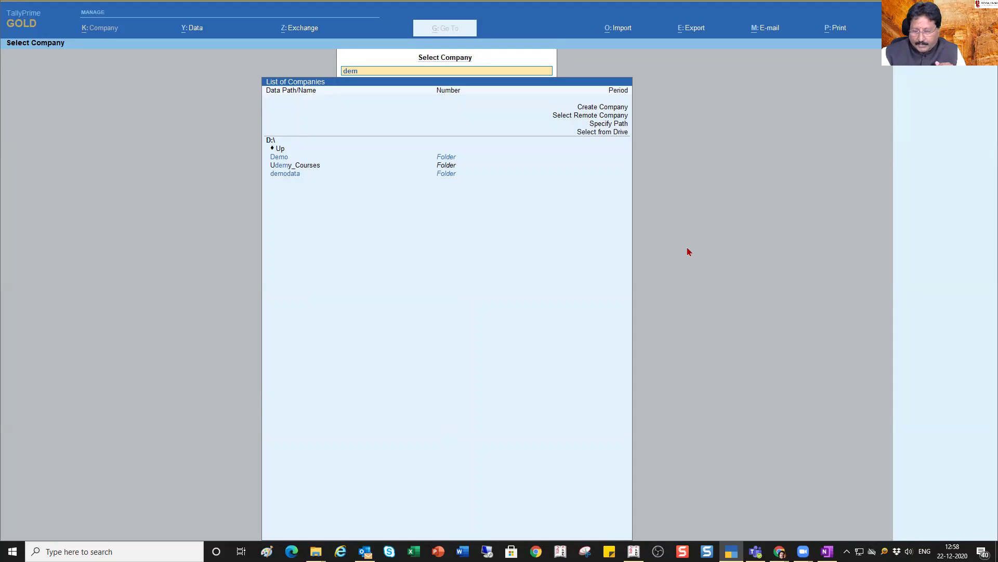
pyautogui.press('Down')
pyautogui.press('Down')
pyautogui.press('Down')
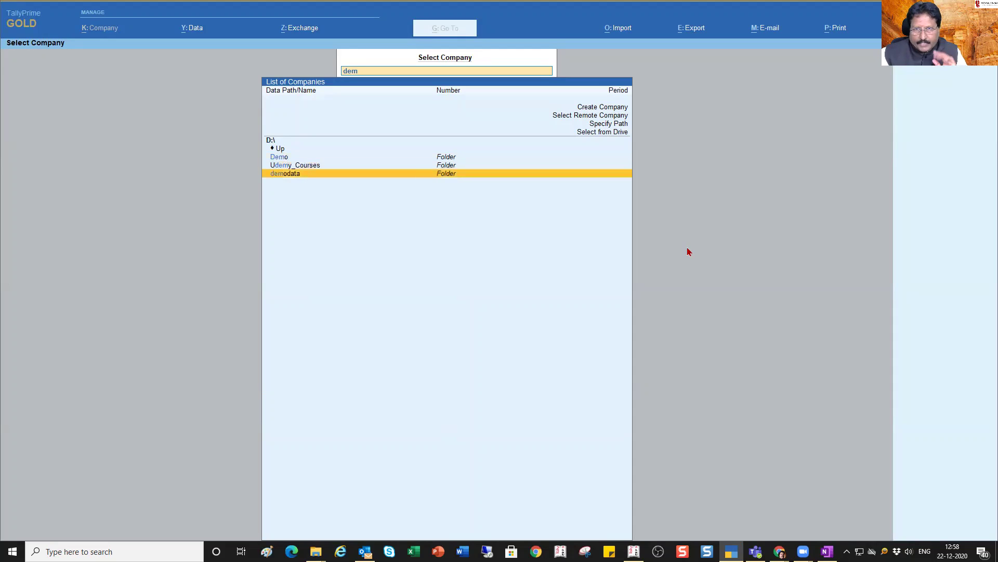
pyautogui.press('Return')
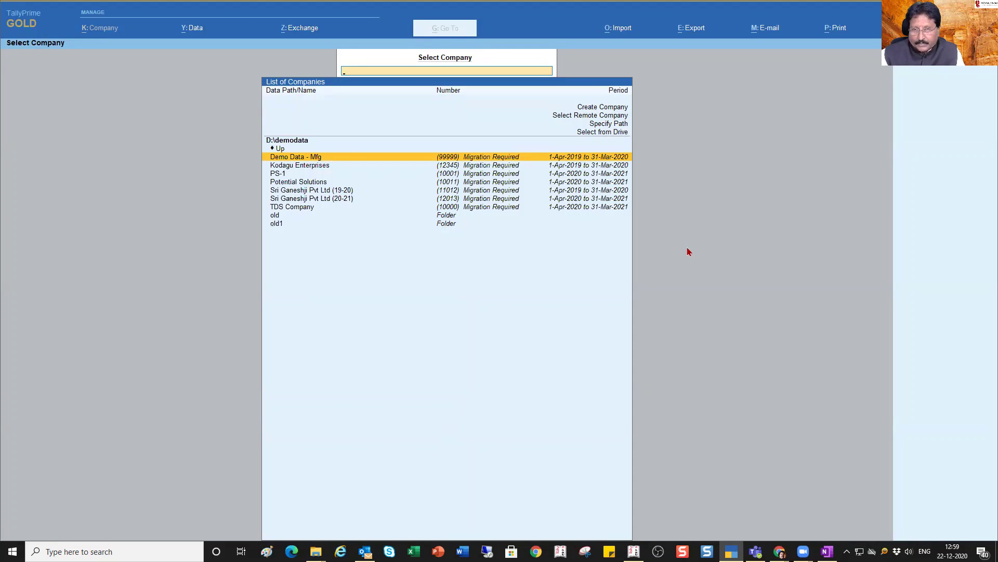
# Select the Potential Solutions company from D:\demodata, dismissing the mail notification.
pyautogui.press('Down')
pyautogui.press('Down')
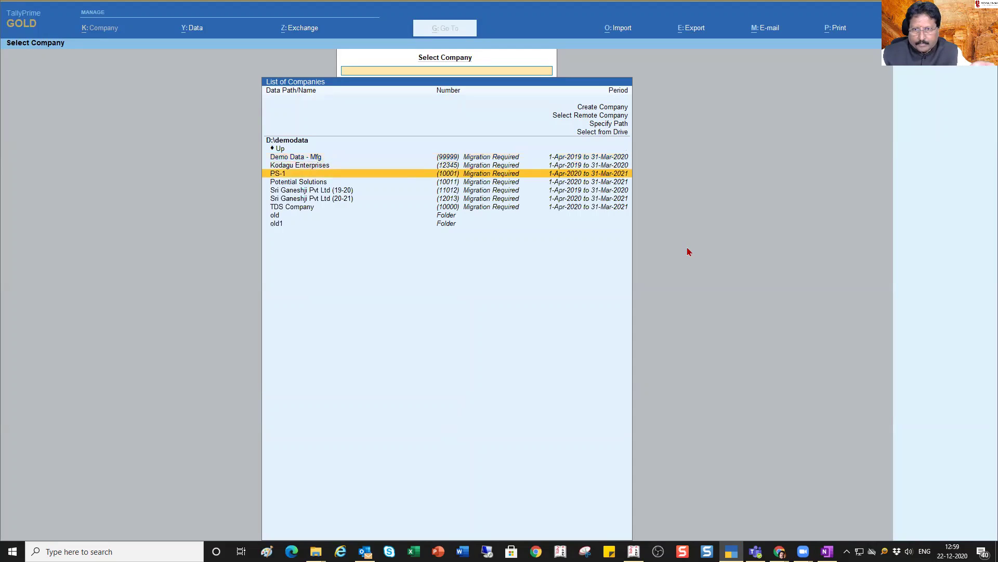
pyautogui.press('Down')
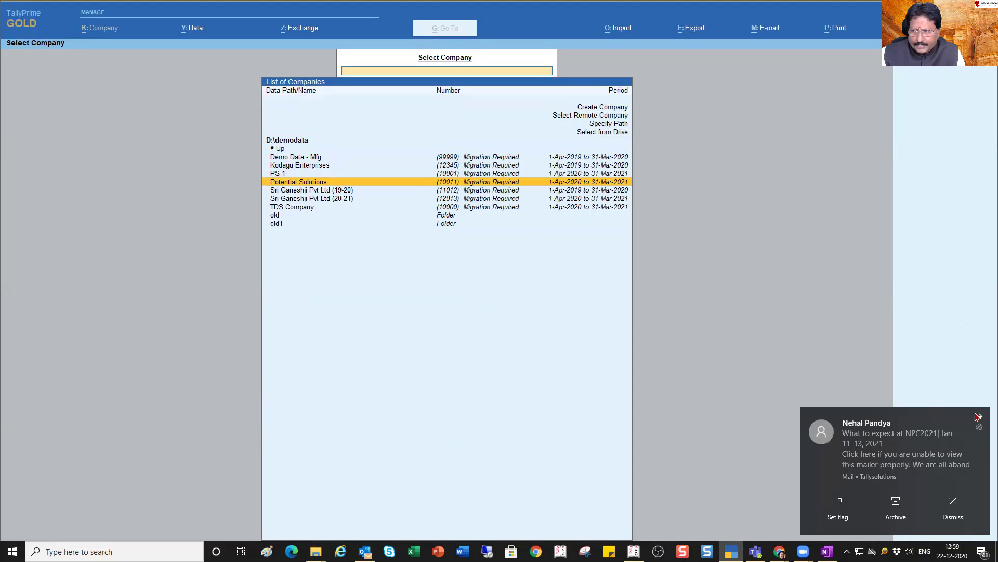
pyautogui.click(979, 417)
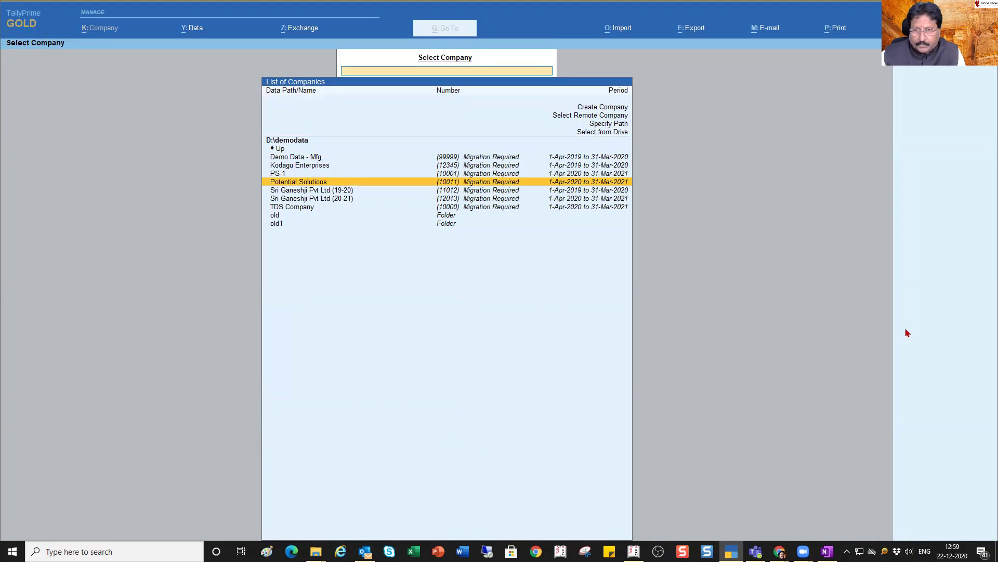
pyautogui.press('Return')
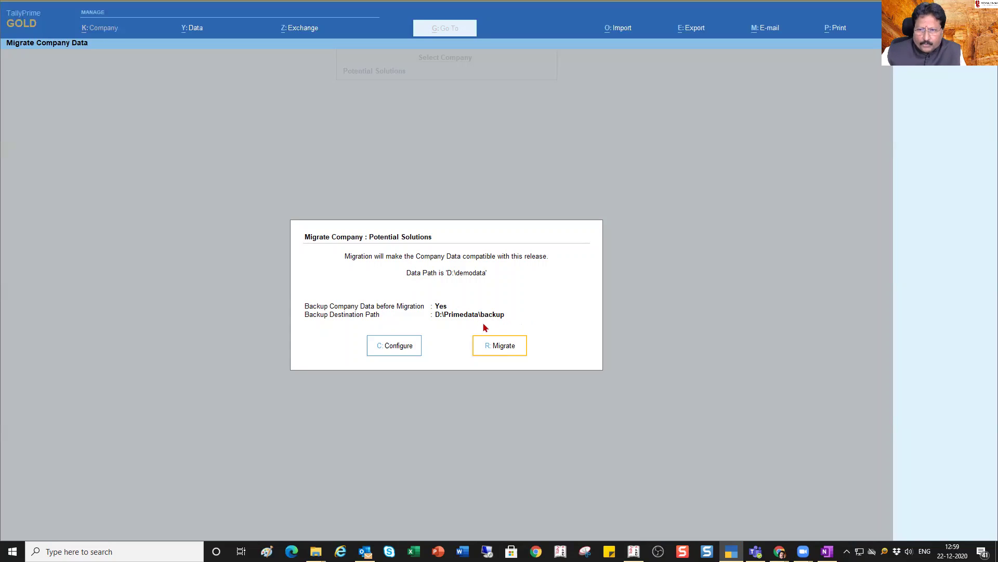
# Review the migration backup configuration and migrate Potential Solutions, overwriting the existing backup file TBK900_10011.001.
pyautogui.click(384, 348)
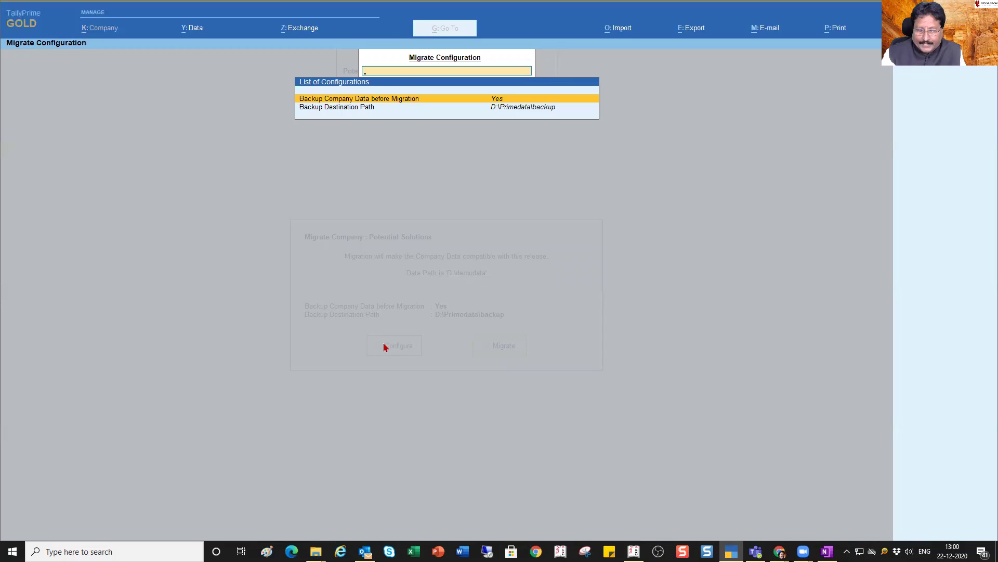
pyautogui.press('Escape')
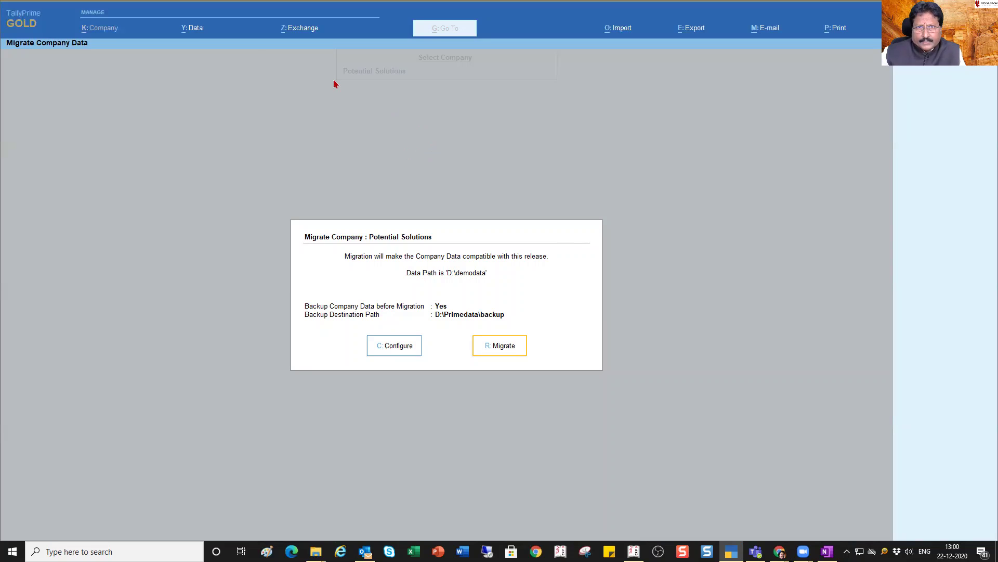
pyautogui.click(513, 349)
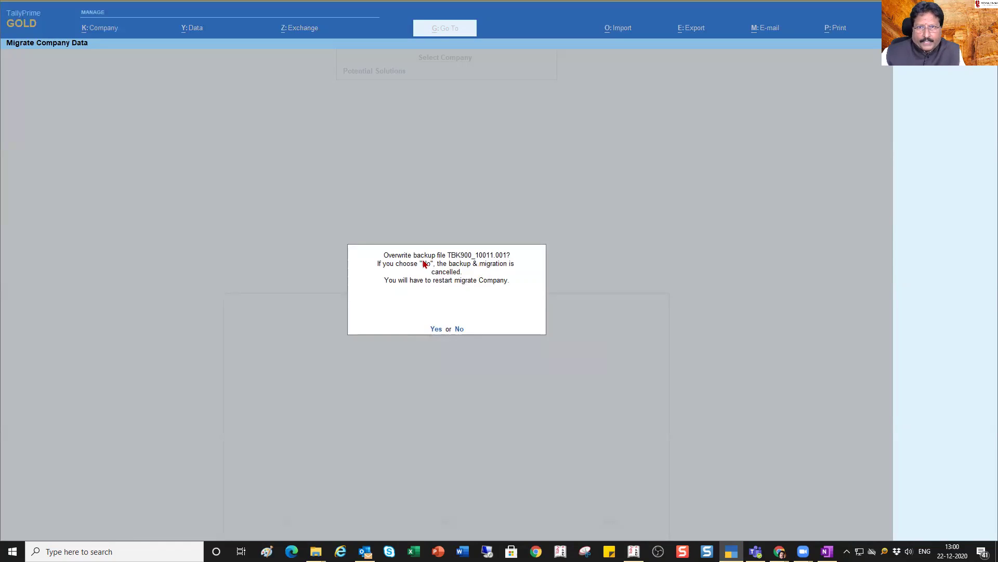
pyautogui.click(459, 330)
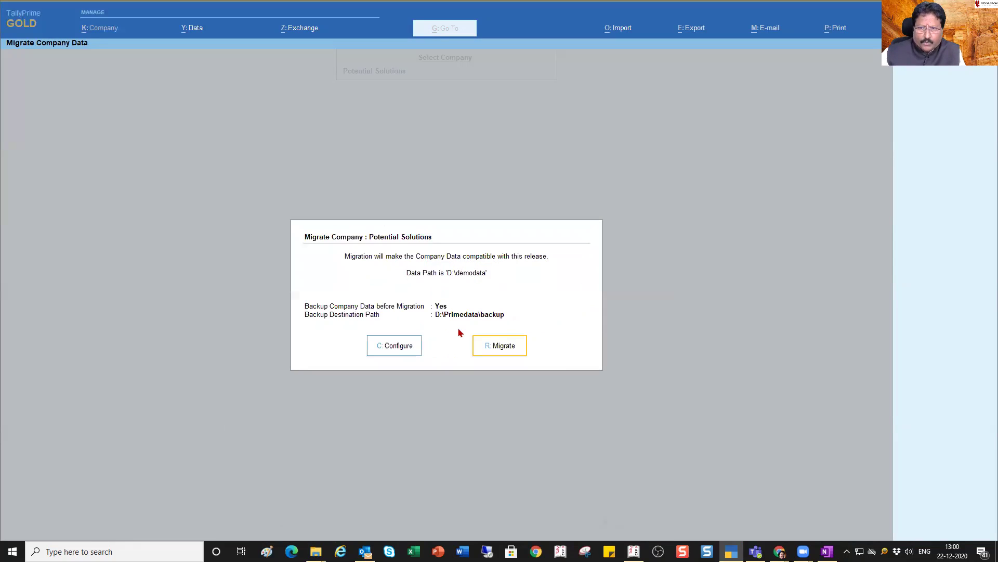
pyautogui.click(507, 345)
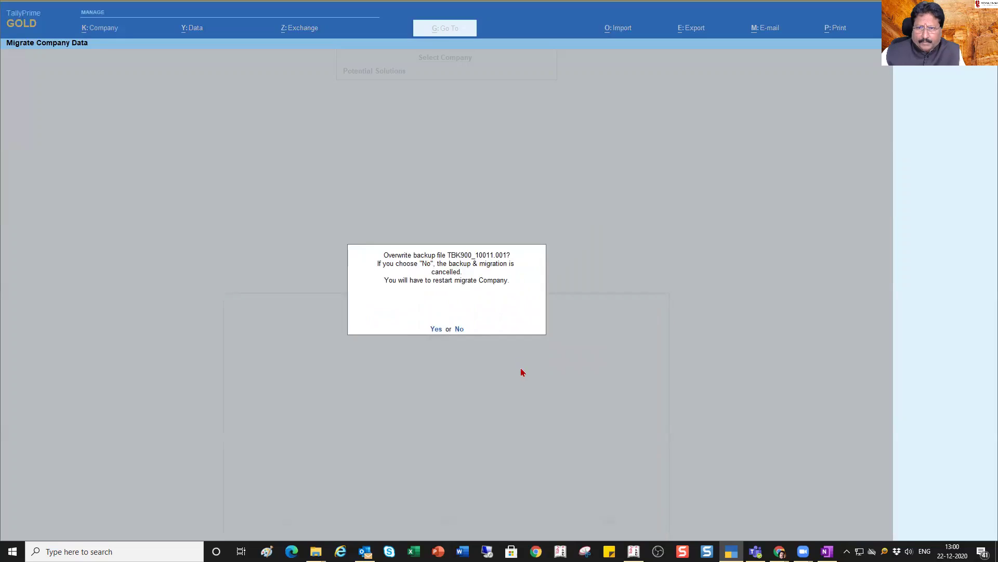
pyautogui.click(436, 329)
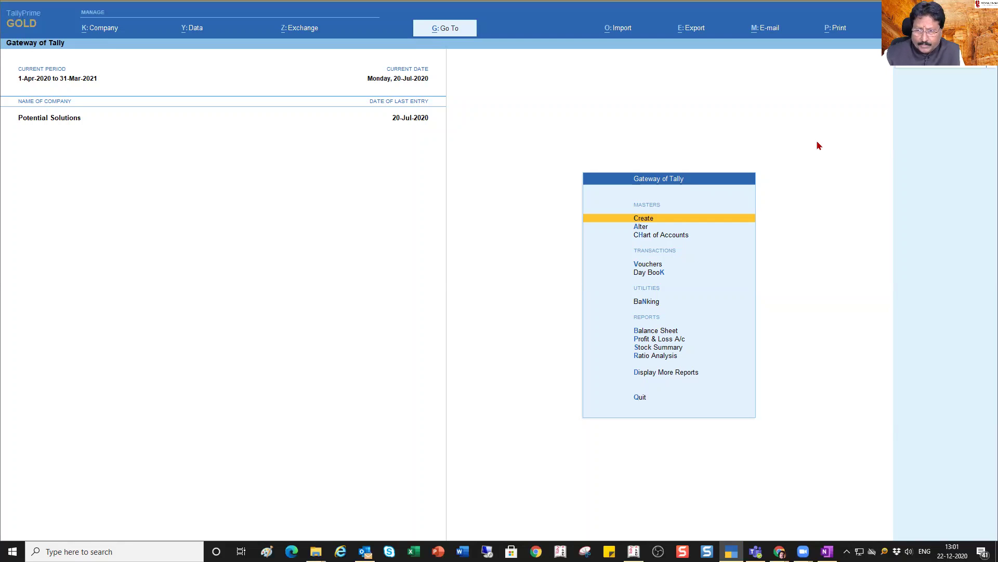
# View the Balance Sheet of Potential Solutions and return to the Gateway of Tally.
pyautogui.press('b')
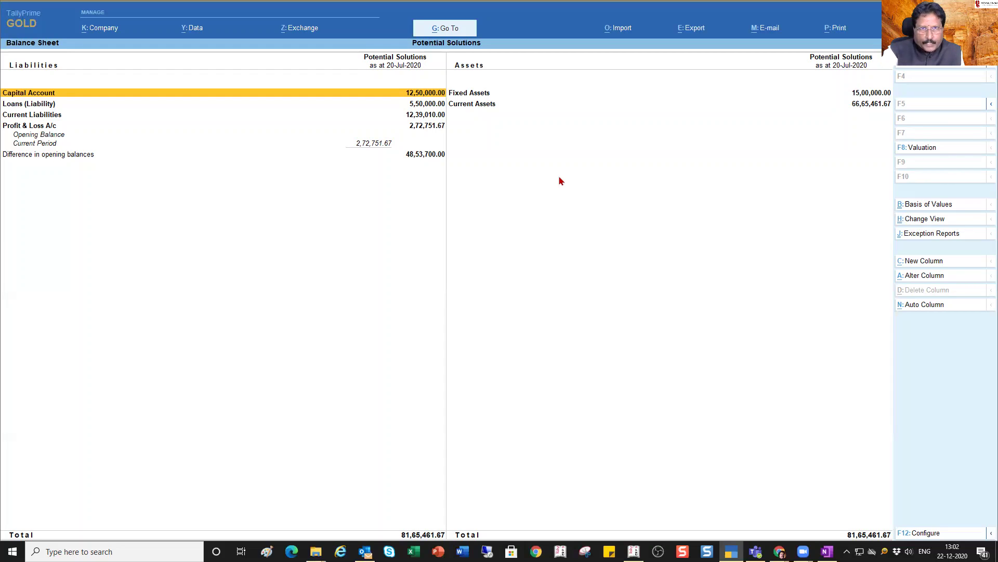
pyautogui.press('Escape')
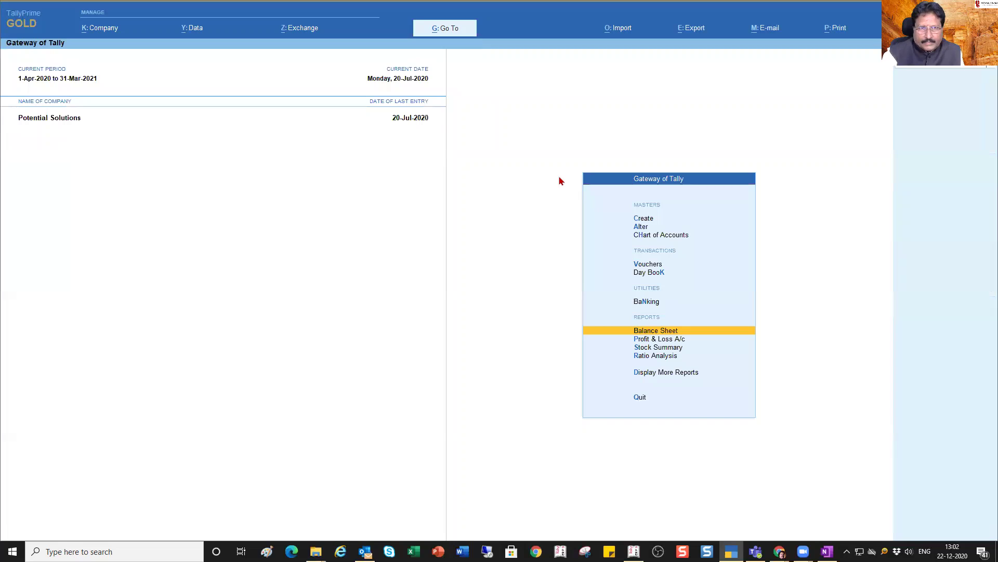